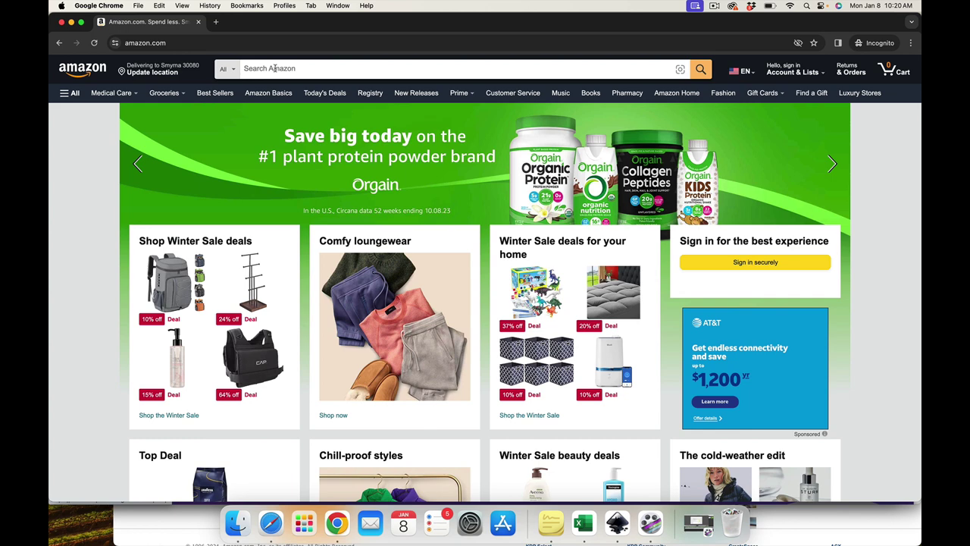
Step: Search Amazon for 'valentines day gifts for kids' by picking it from the 'val' suggestions
{"action": "left_click", "coordinate": [315, 68]}
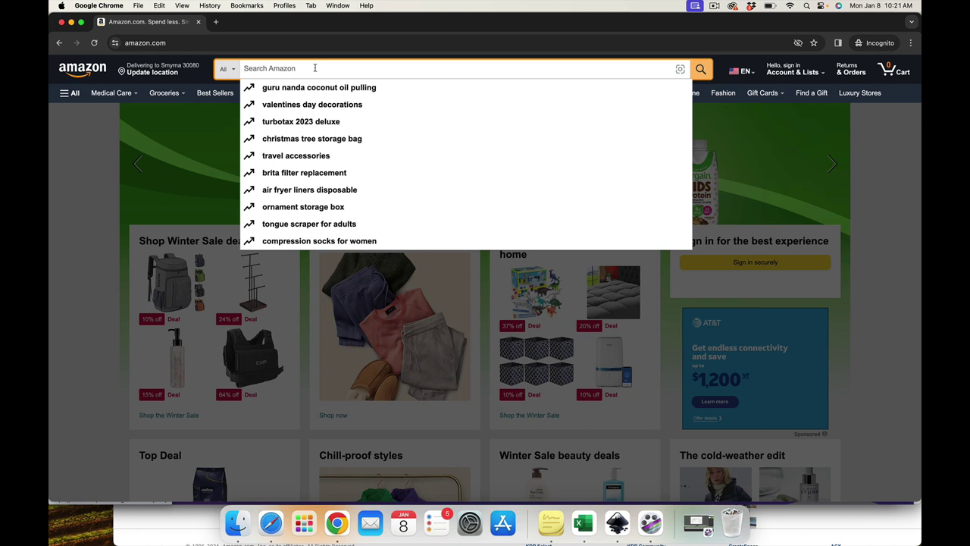
{"action": "type", "text": "v"}
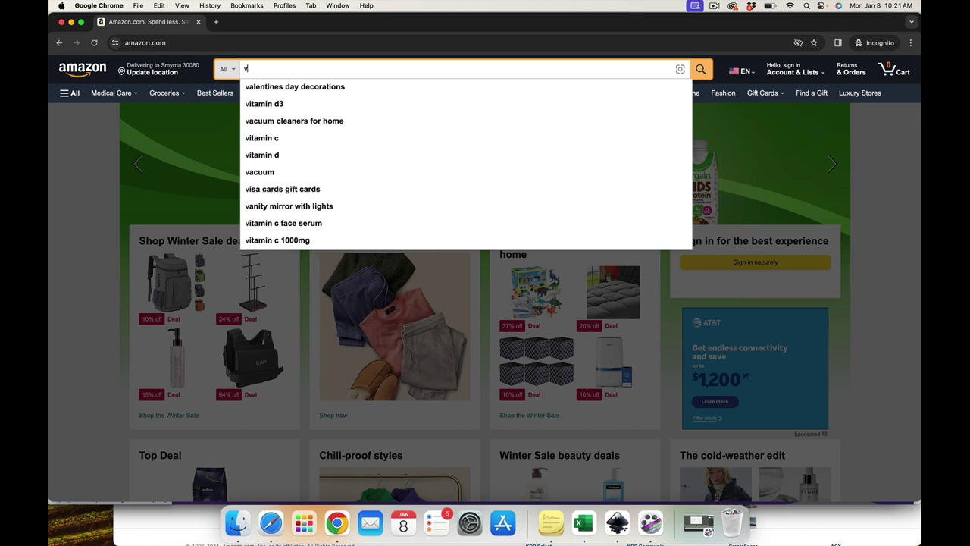
{"action": "type", "text": "al"}
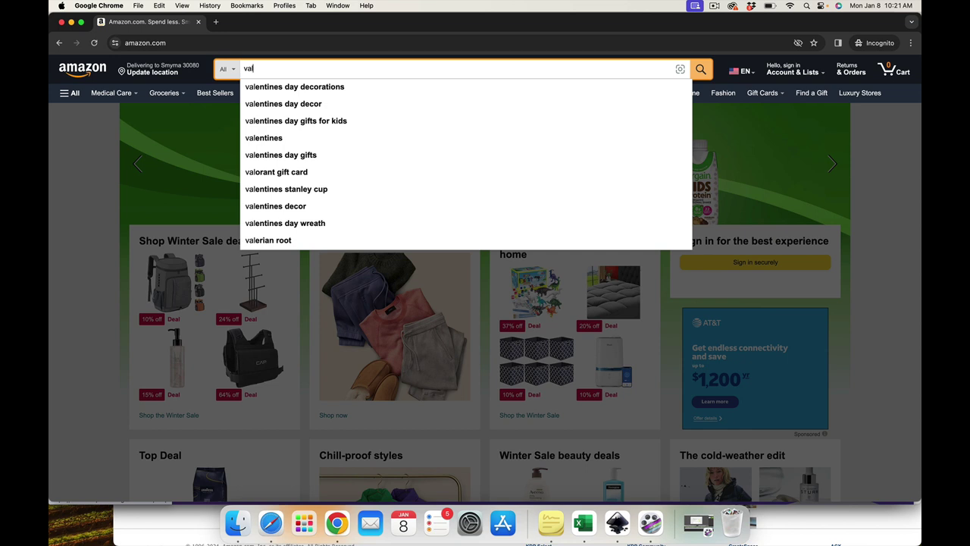
{"action": "left_click", "coordinate": [318, 121]}
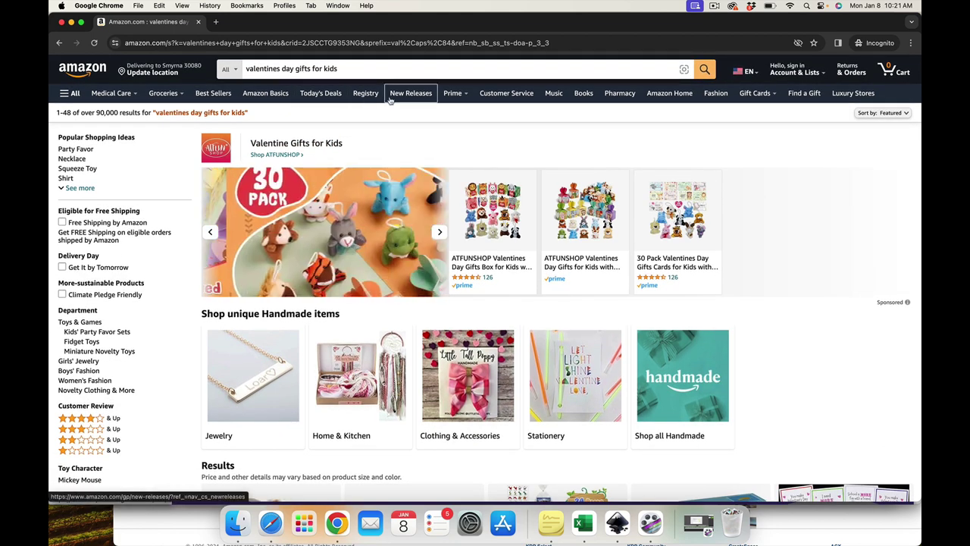
{"action": "scroll", "coordinate": [405, 125], "scroll_direction": "down", "scroll_amount": 1}
{"action": "scroll", "coordinate": [405, 123], "scroll_direction": "down", "scroll_amount": 10}
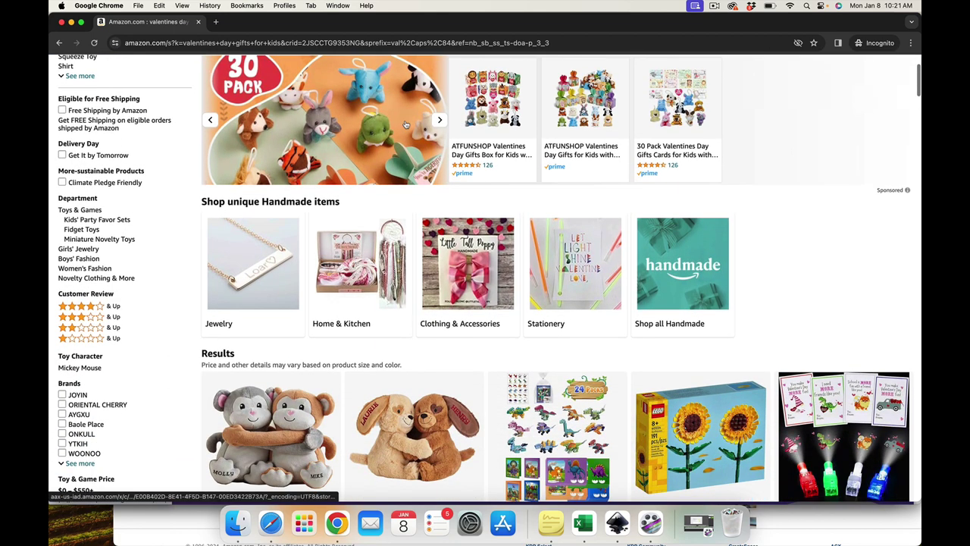
{"action": "scroll", "coordinate": [405, 123], "scroll_direction": "down", "scroll_amount": 5}
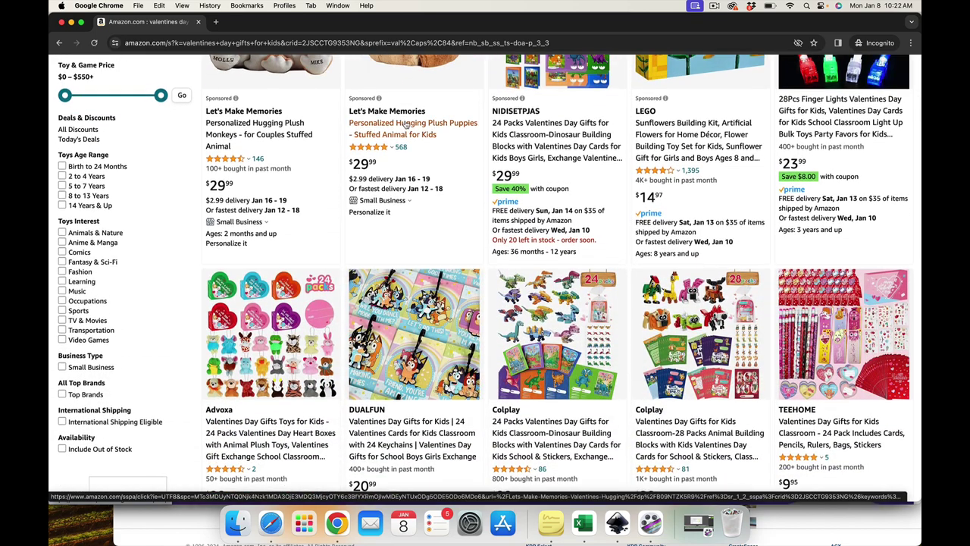
{"action": "scroll", "coordinate": [406, 125], "scroll_direction": "down", "scroll_amount": 3}
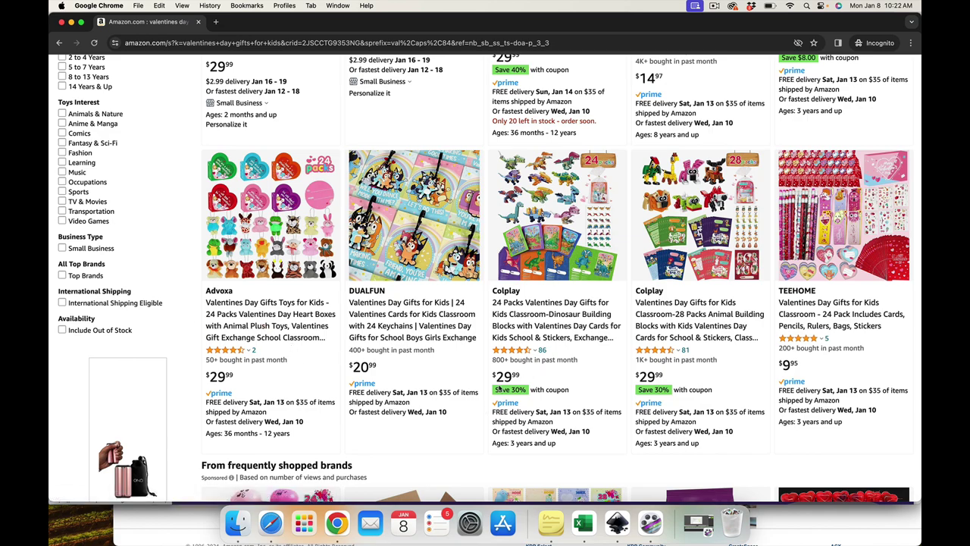
{"action": "scroll", "coordinate": [499, 388], "scroll_direction": "down", "scroll_amount": 10}
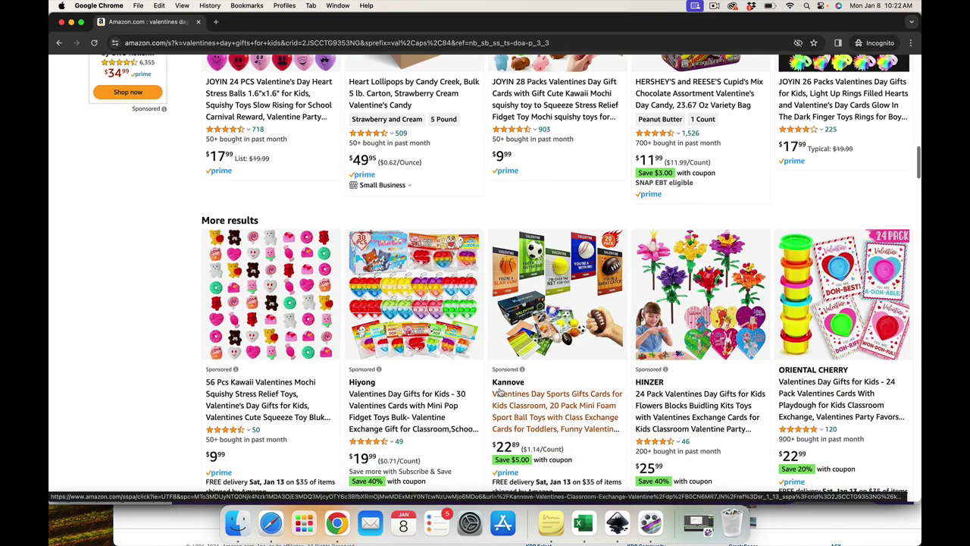
{"action": "scroll", "coordinate": [499, 389], "scroll_direction": "down", "scroll_amount": 4}
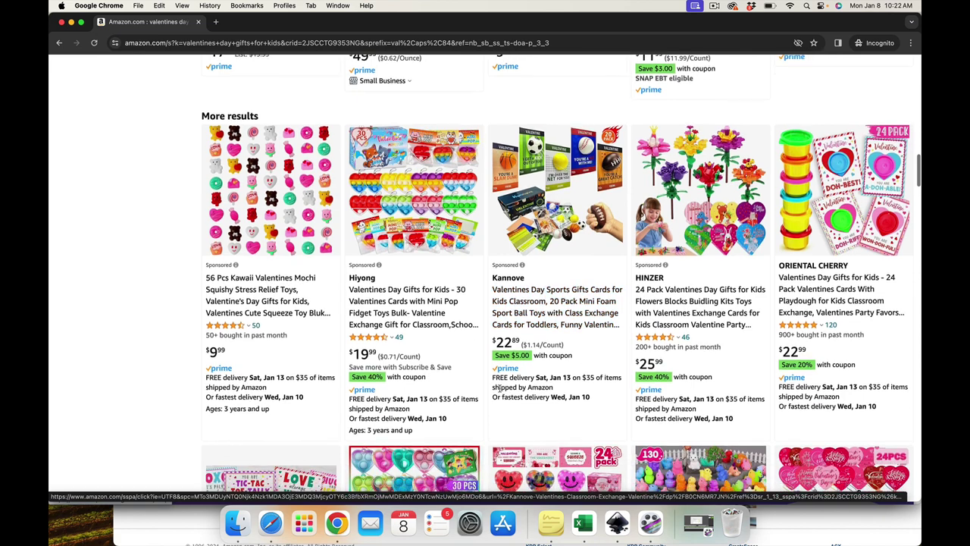
{"action": "scroll", "coordinate": [499, 388], "scroll_direction": "down", "scroll_amount": 1}
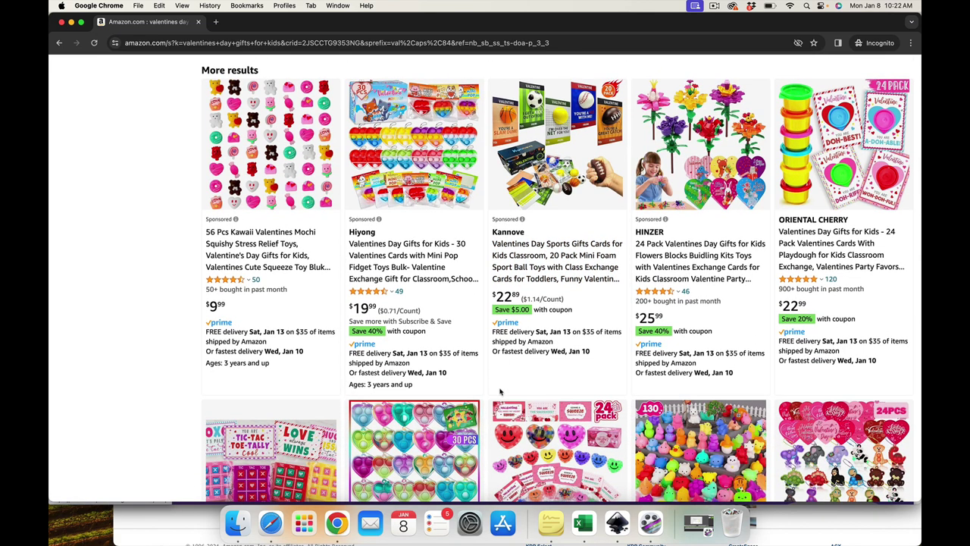
{"action": "scroll", "coordinate": [500, 391], "scroll_direction": "down", "scroll_amount": 7}
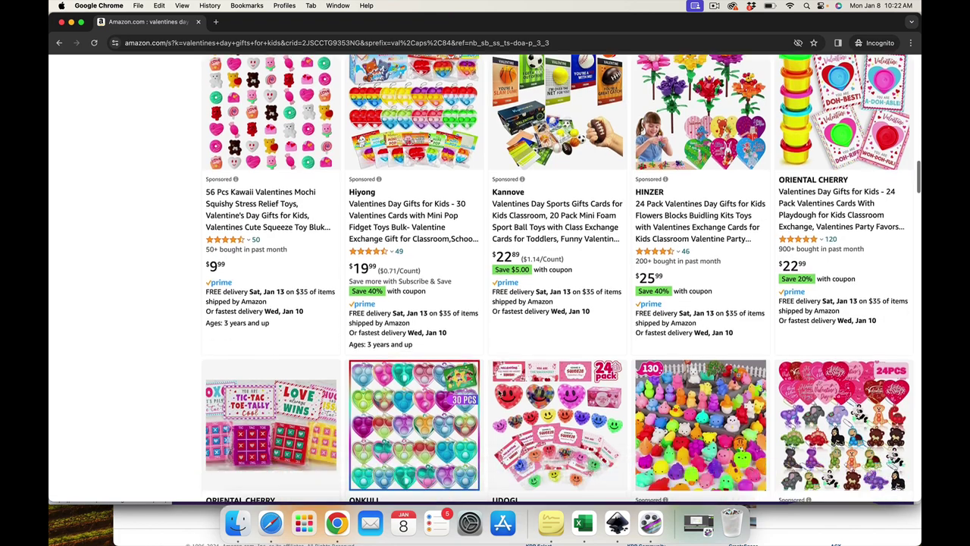
{"action": "scroll", "coordinate": [498, 389], "scroll_direction": "down", "scroll_amount": 3}
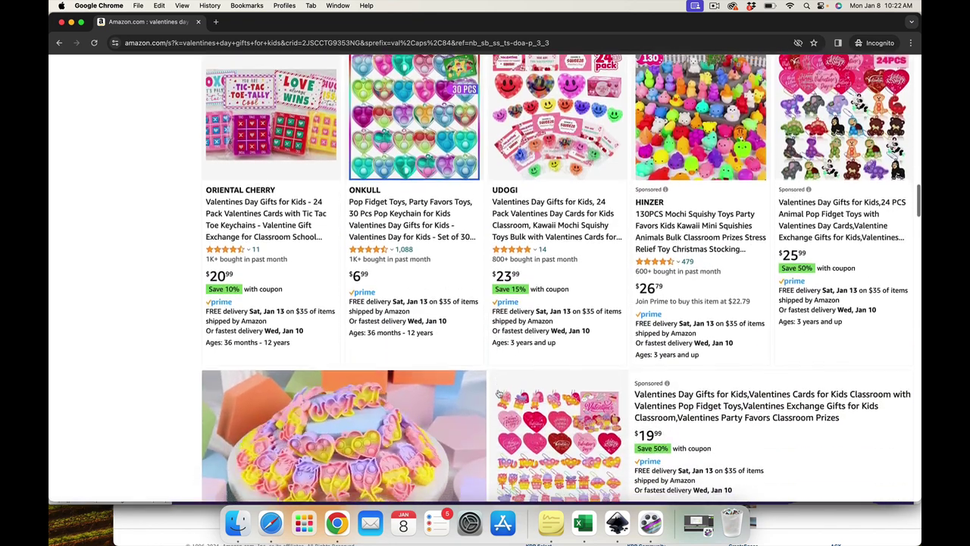
{"action": "scroll", "coordinate": [497, 390], "scroll_direction": "down", "scroll_amount": 3}
{"action": "scroll", "coordinate": [499, 393], "scroll_direction": "down", "scroll_amount": 8}
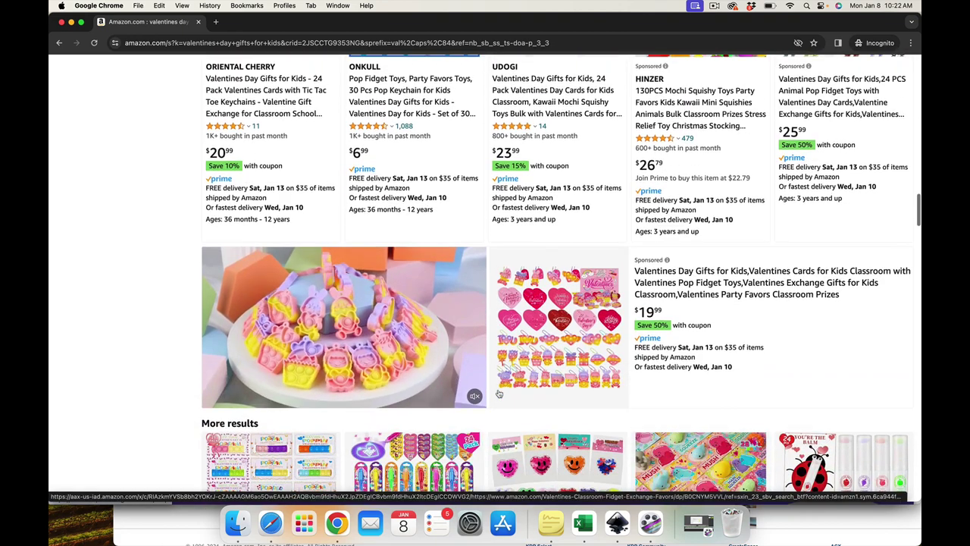
{"action": "scroll", "coordinate": [498, 392], "scroll_direction": "down", "scroll_amount": 3}
{"action": "scroll", "coordinate": [497, 390], "scroll_direction": "down", "scroll_amount": 4}
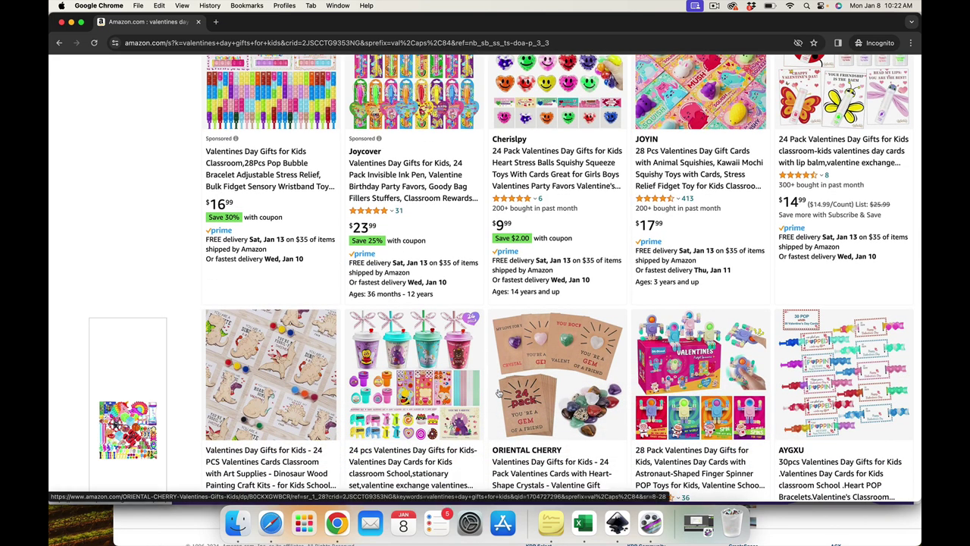
{"action": "scroll", "coordinate": [499, 392], "scroll_direction": "down", "scroll_amount": 15}
{"action": "scroll", "coordinate": [499, 389], "scroll_direction": "down", "scroll_amount": 4}
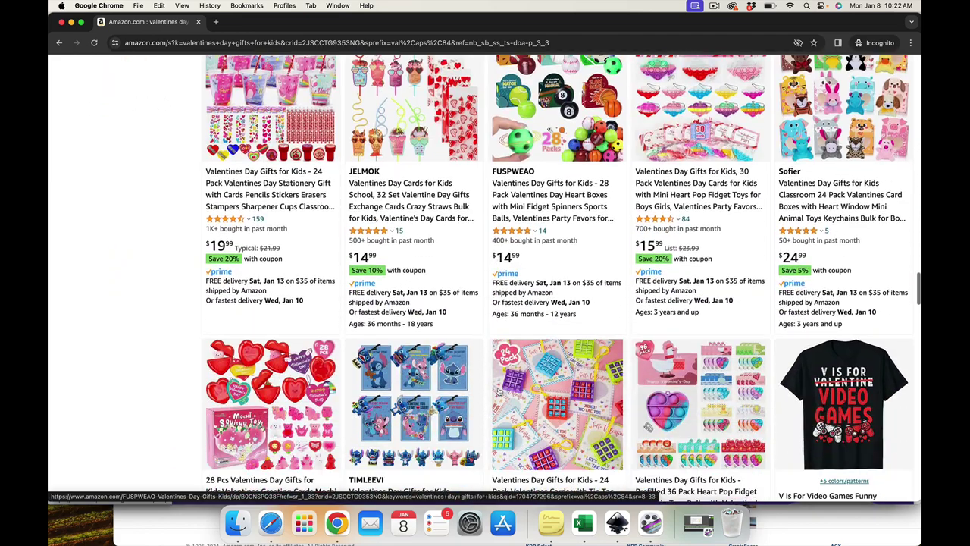
{"action": "scroll", "coordinate": [498, 391], "scroll_direction": "down", "scroll_amount": 2}
{"action": "scroll", "coordinate": [498, 391], "scroll_direction": "down", "scroll_amount": 3}
{"action": "scroll", "coordinate": [485, 342], "scroll_direction": "down", "scroll_amount": 2}
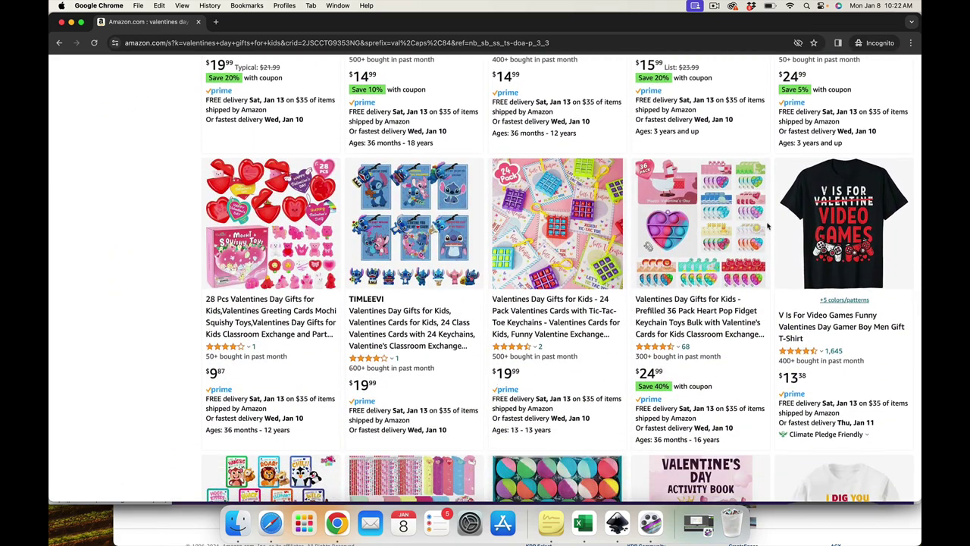
{"action": "scroll", "coordinate": [828, 132], "scroll_direction": "down", "scroll_amount": 1}
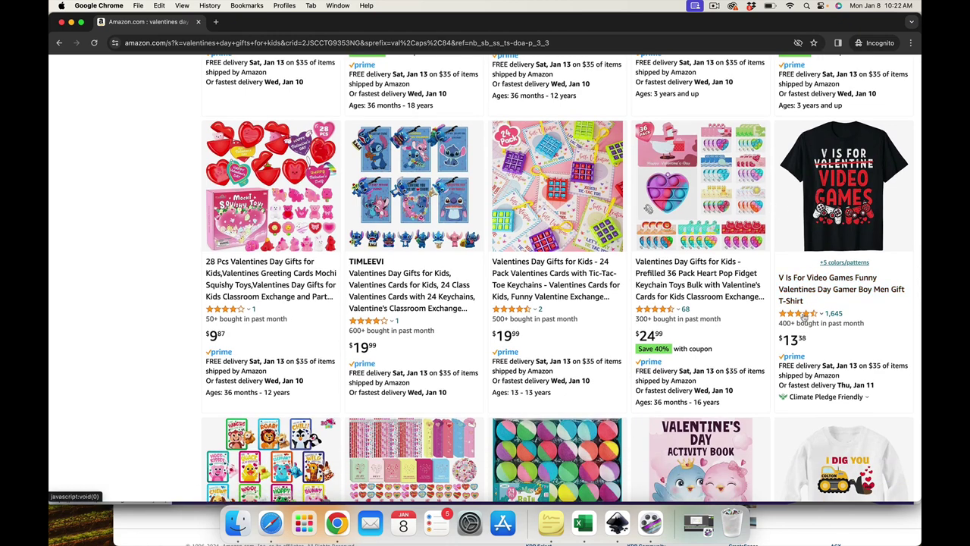
{"action": "scroll", "coordinate": [788, 303], "scroll_direction": "down", "scroll_amount": 3}
{"action": "scroll", "coordinate": [135, 341], "scroll_direction": "up", "scroll_amount": 3}
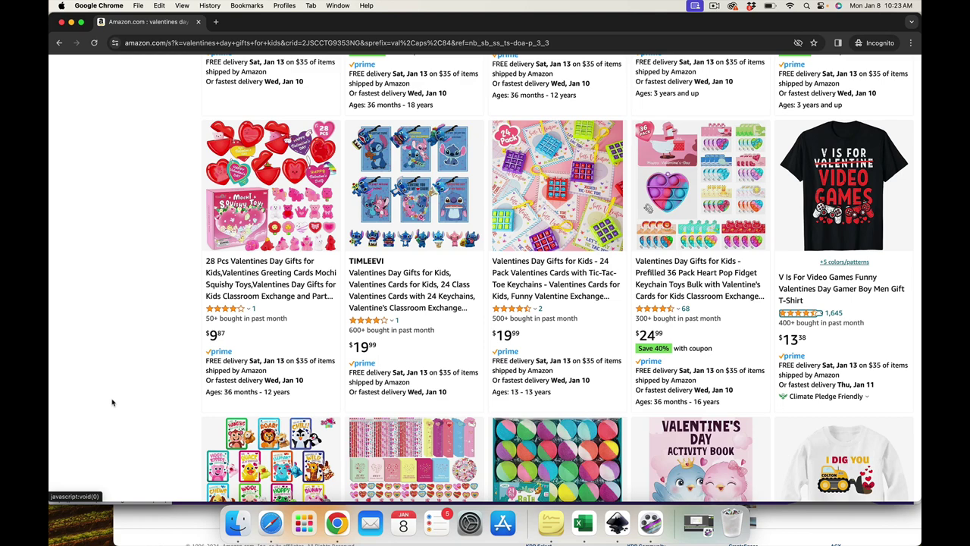
{"action": "scroll", "coordinate": [112, 403], "scroll_direction": "down", "scroll_amount": 2}
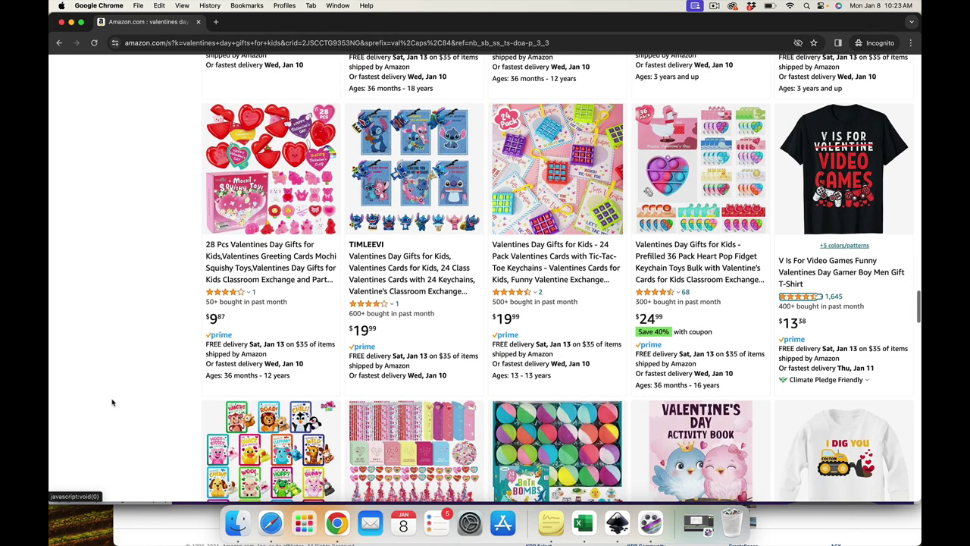
{"action": "scroll", "coordinate": [113, 402], "scroll_direction": "down", "scroll_amount": 5}
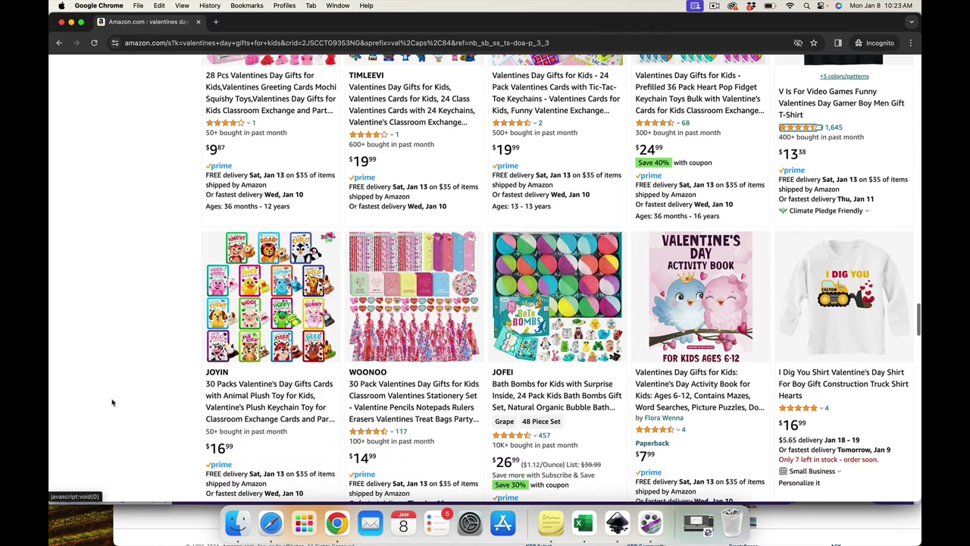
{"action": "scroll", "coordinate": [112, 402], "scroll_direction": "down", "scroll_amount": 1}
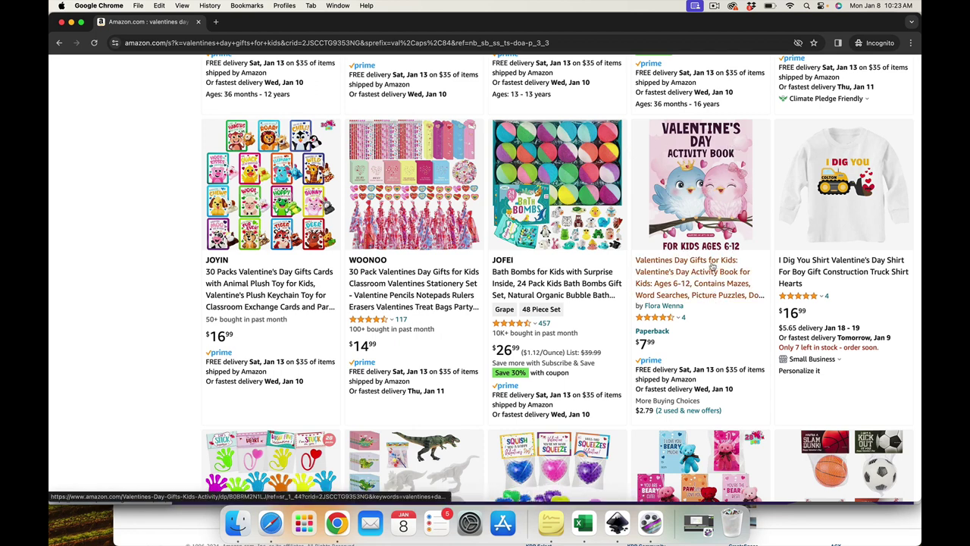
Step: Open the $7.99 Valentine's Day Activity Book, highlight '6-12' in its title, and reach Frequently bought together
{"action": "left_click", "coordinate": [710, 266]}
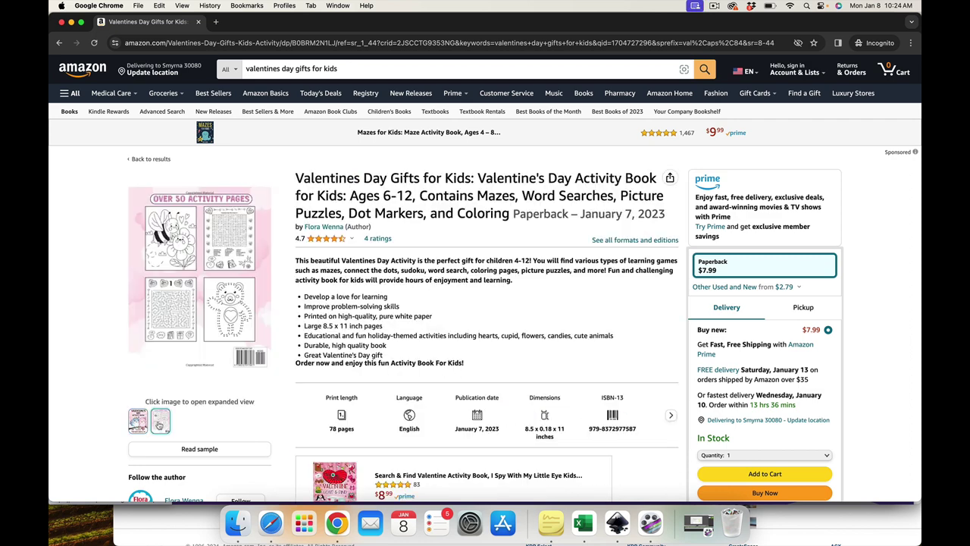
{"action": "mouse_move", "coordinate": [160, 421]}
{"action": "left_click_drag", "start_coordinate": [381, 194], "coordinate": [415, 196]}
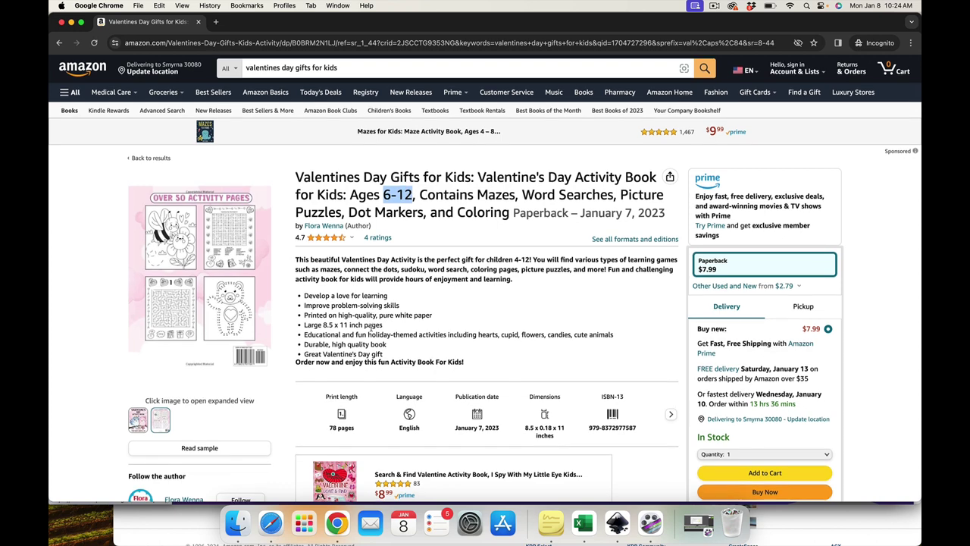
{"action": "scroll", "coordinate": [371, 327], "scroll_direction": "down", "scroll_amount": 1}
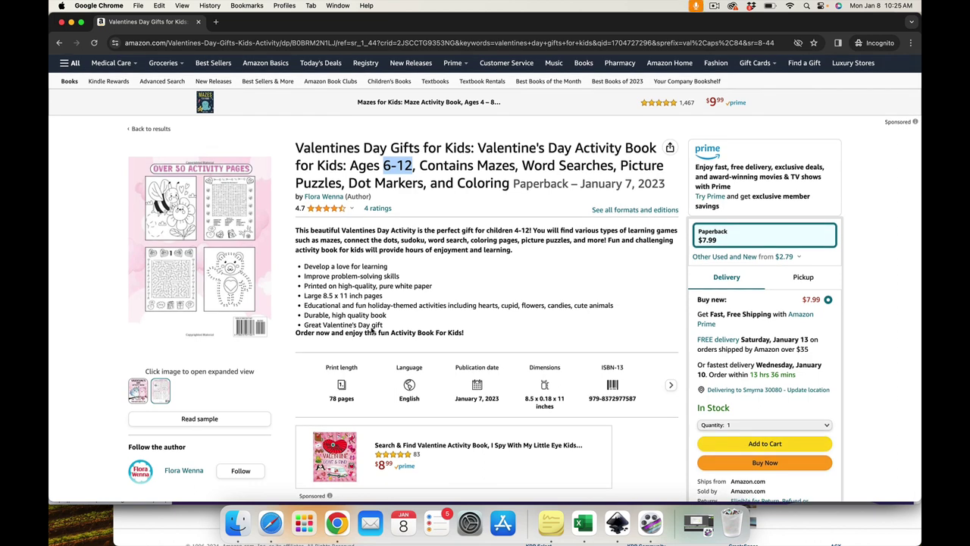
{"action": "scroll", "coordinate": [371, 330], "scroll_direction": "down", "scroll_amount": 6}
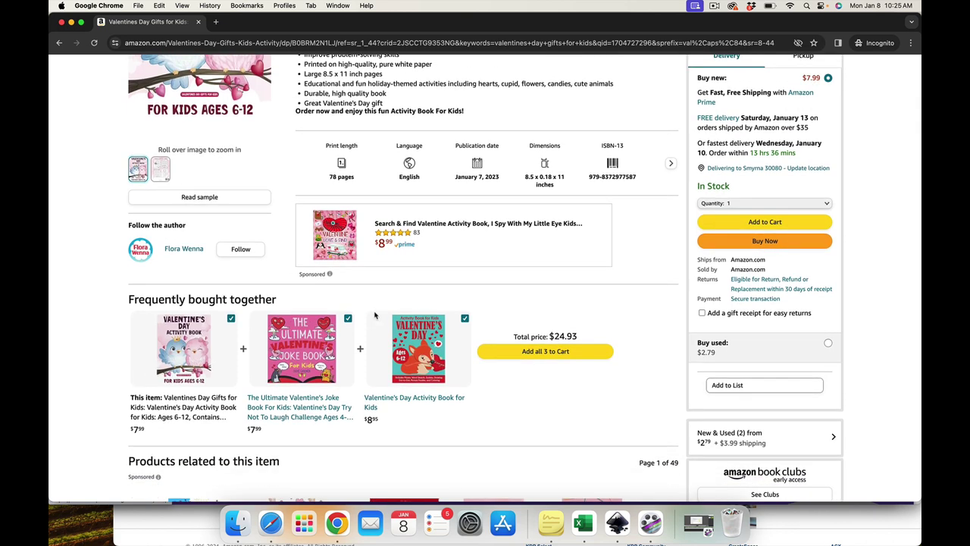
{"action": "scroll", "coordinate": [374, 315], "scroll_direction": "down", "scroll_amount": 1}
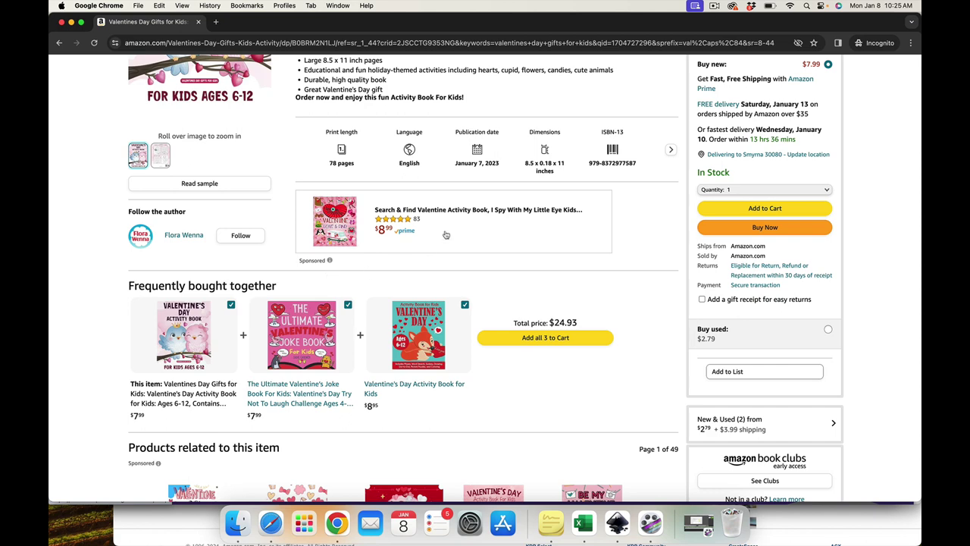
Step: Open the sponsored 'Valentine Love & Find - I Spy' hardcover page and browse its listing
{"action": "left_click", "coordinate": [359, 253]}
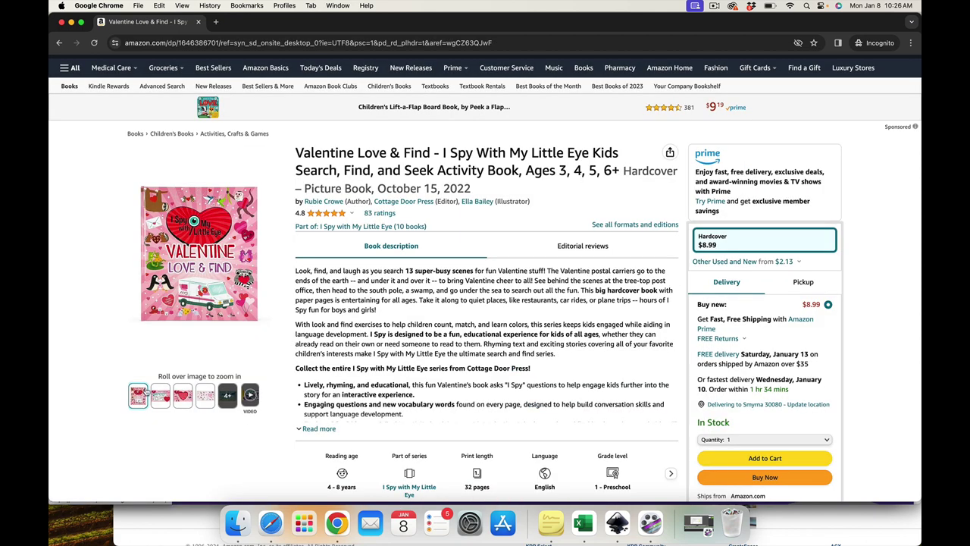
{"action": "scroll", "coordinate": [341, 299], "scroll_direction": "down", "scroll_amount": 1}
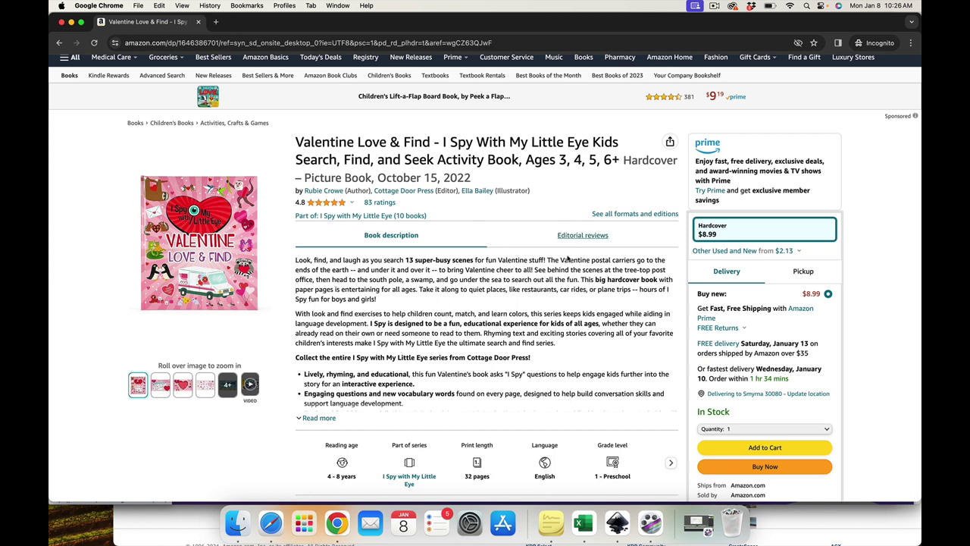
{"action": "scroll", "coordinate": [564, 263], "scroll_direction": "down", "scroll_amount": 2}
{"action": "mouse_move", "coordinate": [195, 138]}
{"action": "scroll", "coordinate": [198, 333], "scroll_direction": "up", "scroll_amount": 1}
{"action": "scroll", "coordinate": [198, 341], "scroll_direction": "down", "scroll_amount": 2}
{"action": "scroll", "coordinate": [199, 349], "scroll_direction": "up", "scroll_amount": 2}
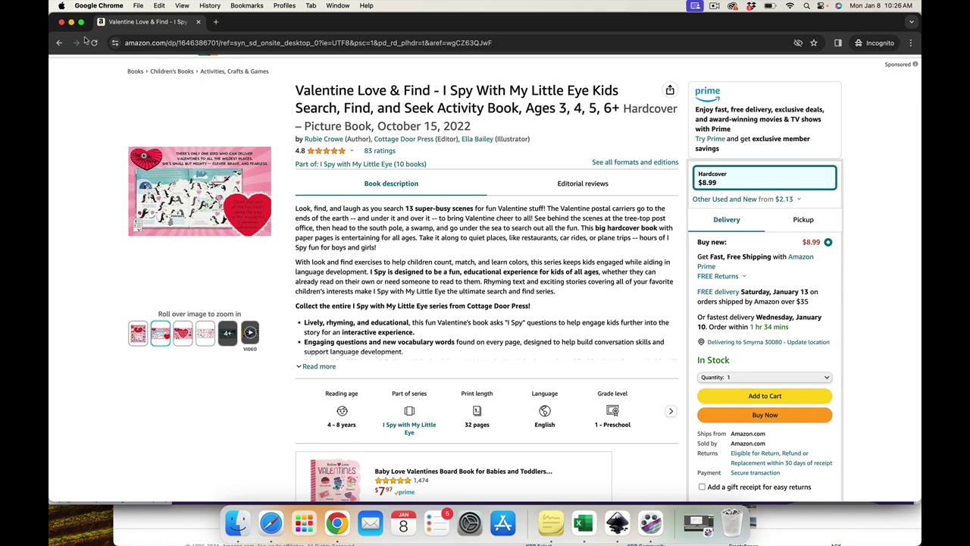
Step: Return to the $7.99 Valentine's Day Activity Book page and scroll through its related products
{"action": "left_click", "coordinate": [60, 43]}
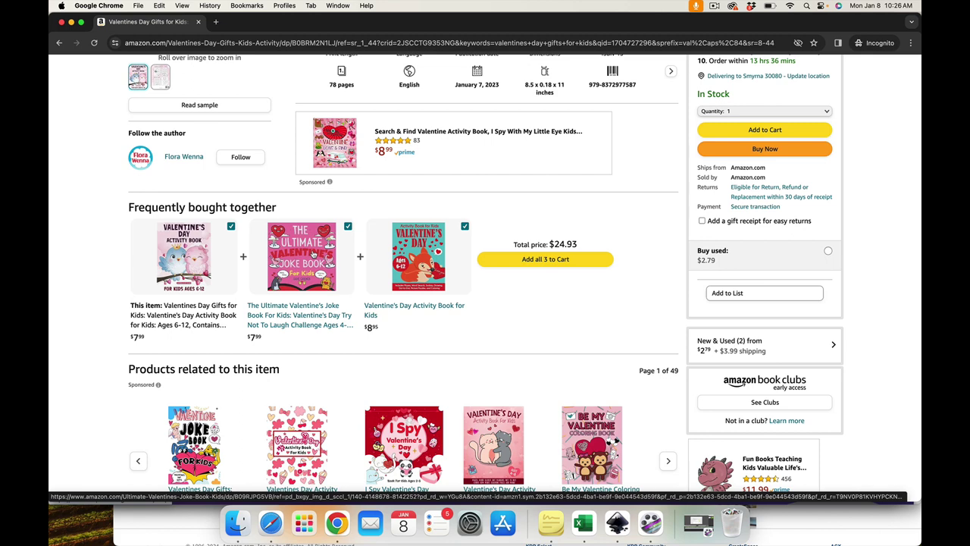
{"action": "scroll", "coordinate": [314, 256], "scroll_direction": "down", "scroll_amount": 2}
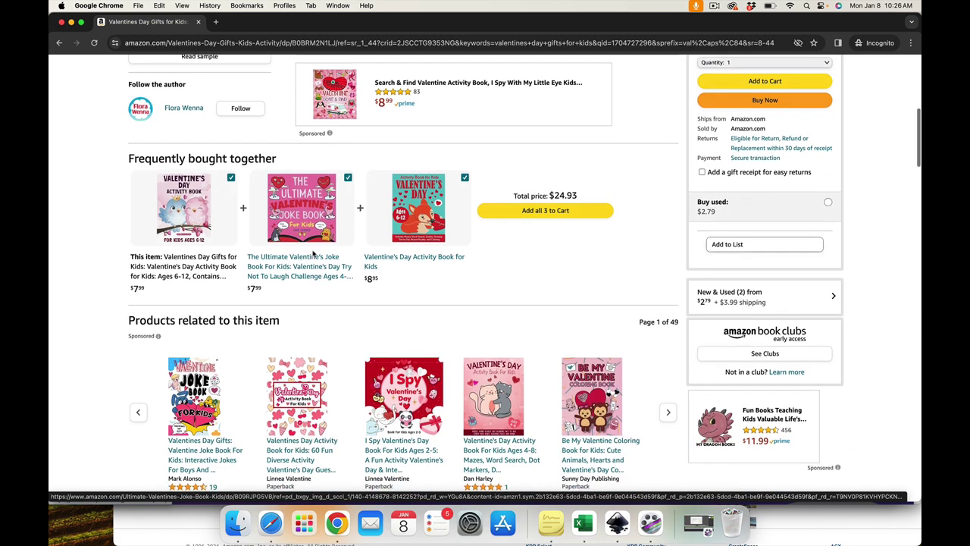
{"action": "scroll", "coordinate": [311, 212], "scroll_direction": "down", "scroll_amount": 1}
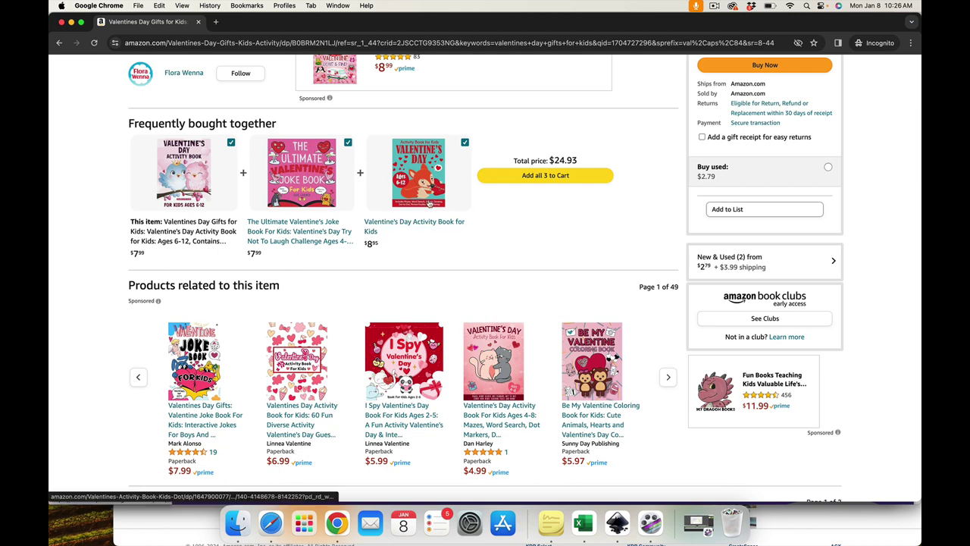
{"action": "scroll", "coordinate": [129, 280], "scroll_direction": "down", "scroll_amount": 3}
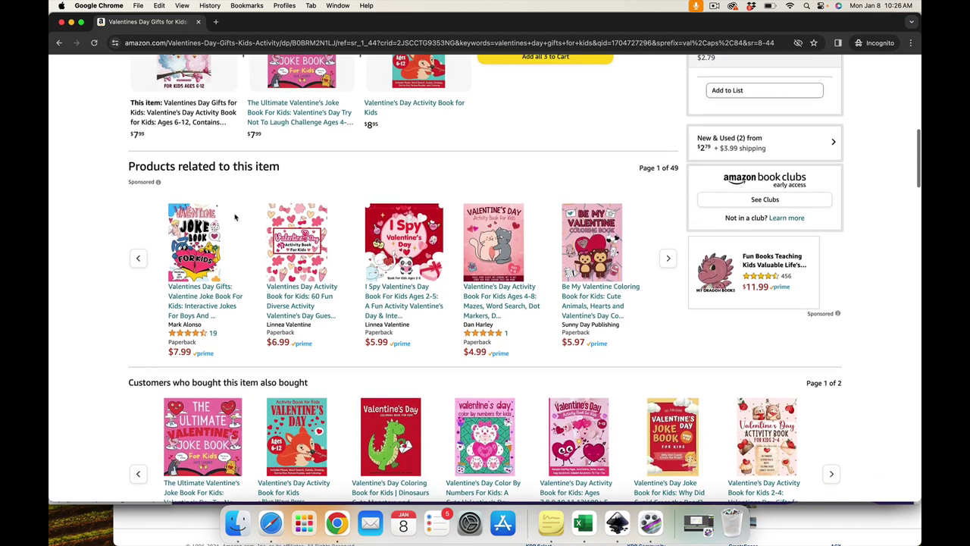
{"action": "scroll", "coordinate": [111, 383], "scroll_direction": "down", "scroll_amount": 1}
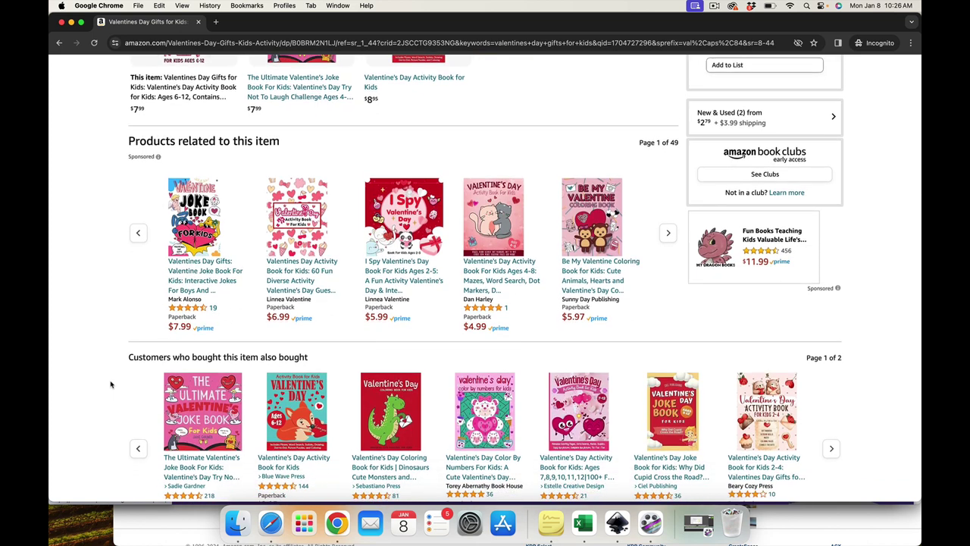
{"action": "scroll", "coordinate": [113, 349], "scroll_direction": "down", "scroll_amount": 1}
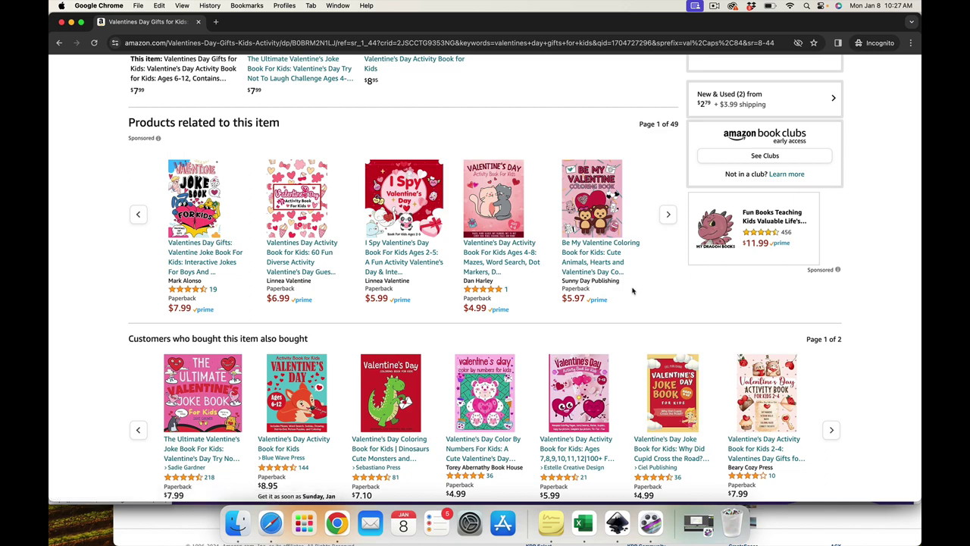
{"action": "scroll", "coordinate": [633, 290], "scroll_direction": "down", "scroll_amount": 4}
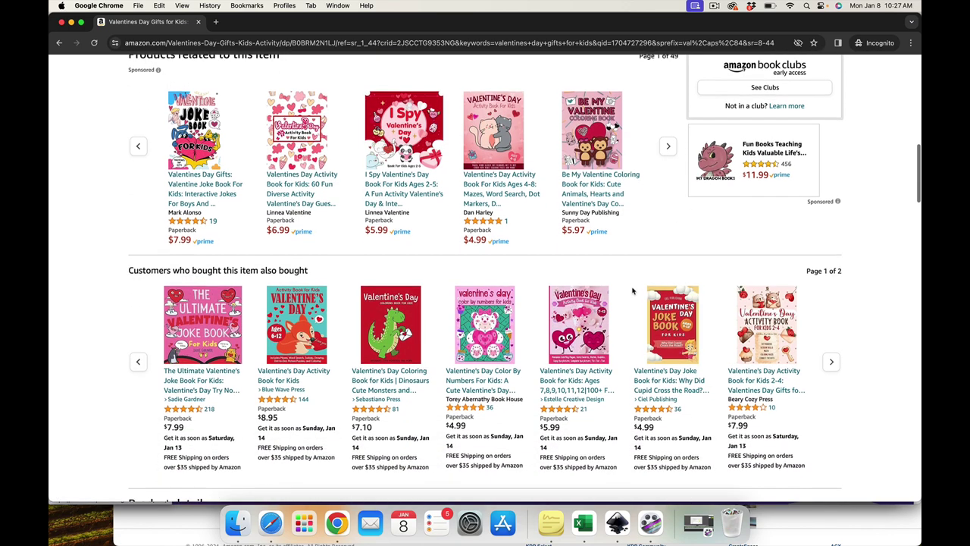
{"action": "scroll", "coordinate": [633, 290], "scroll_direction": "down", "scroll_amount": 4}
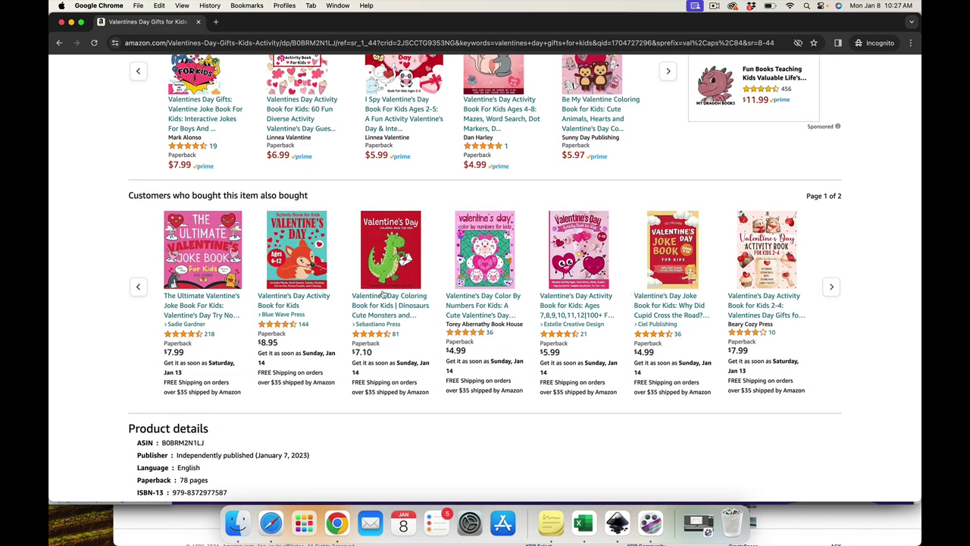
Step: Scroll down to Product details and Best Sellers Rank, then back toward the top
{"action": "scroll", "coordinate": [495, 476], "scroll_direction": "down", "scroll_amount": 1}
{"action": "scroll", "coordinate": [495, 476], "scroll_direction": "down", "scroll_amount": 3}
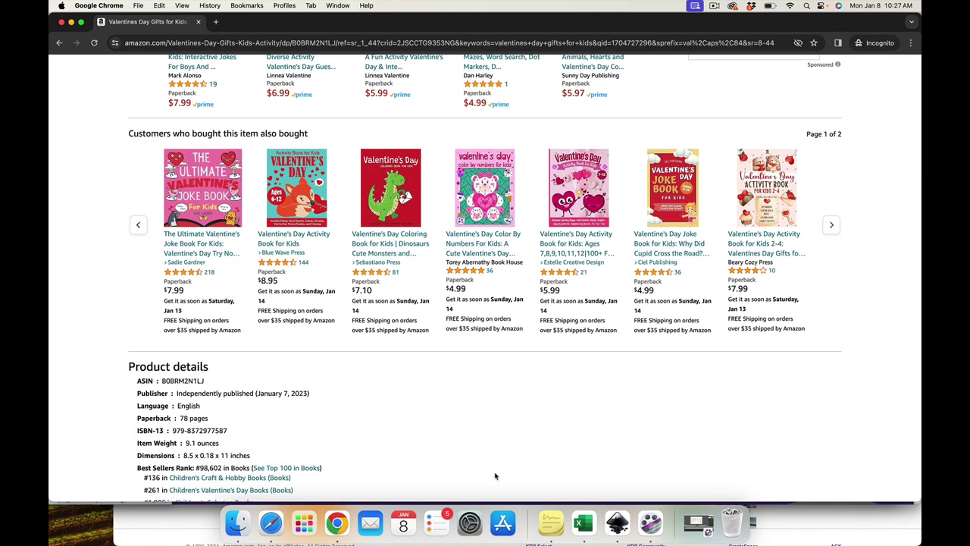
{"action": "scroll", "coordinate": [495, 476], "scroll_direction": "down", "scroll_amount": 1}
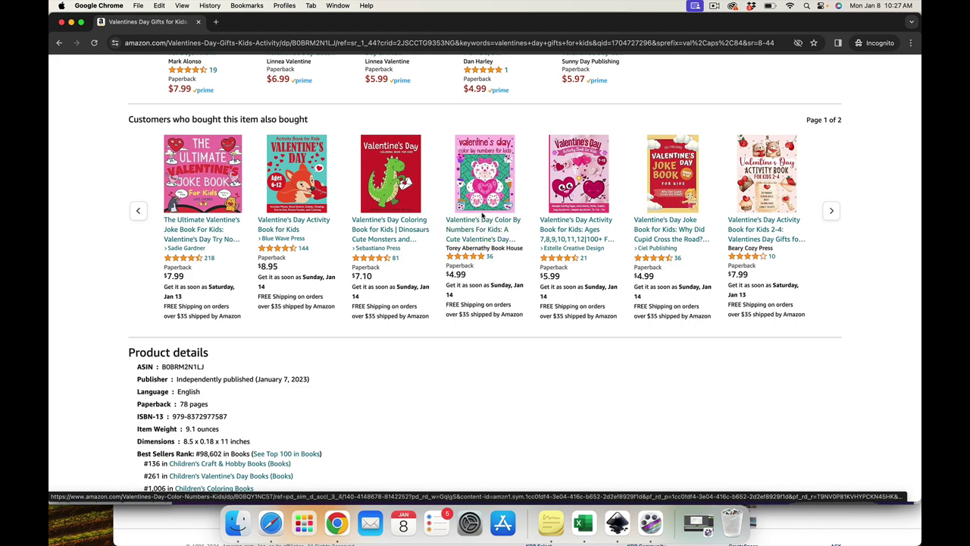
{"action": "scroll", "coordinate": [482, 215], "scroll_direction": "down", "scroll_amount": 5}
{"action": "scroll", "coordinate": [481, 216], "scroll_direction": "down", "scroll_amount": 7}
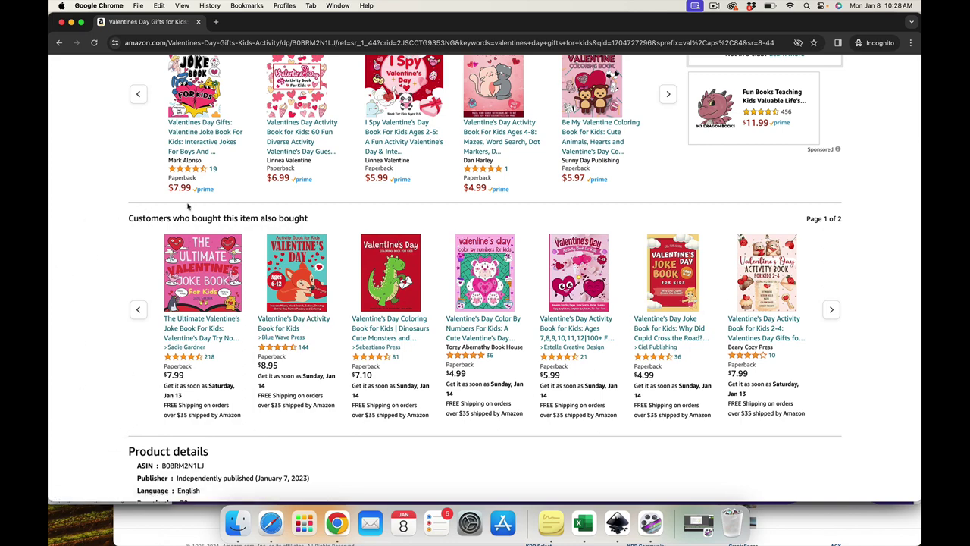
{"action": "scroll", "coordinate": [81, 324], "scroll_direction": "up", "scroll_amount": 5}
{"action": "scroll", "coordinate": [81, 324], "scroll_direction": "up", "scroll_amount": 5}
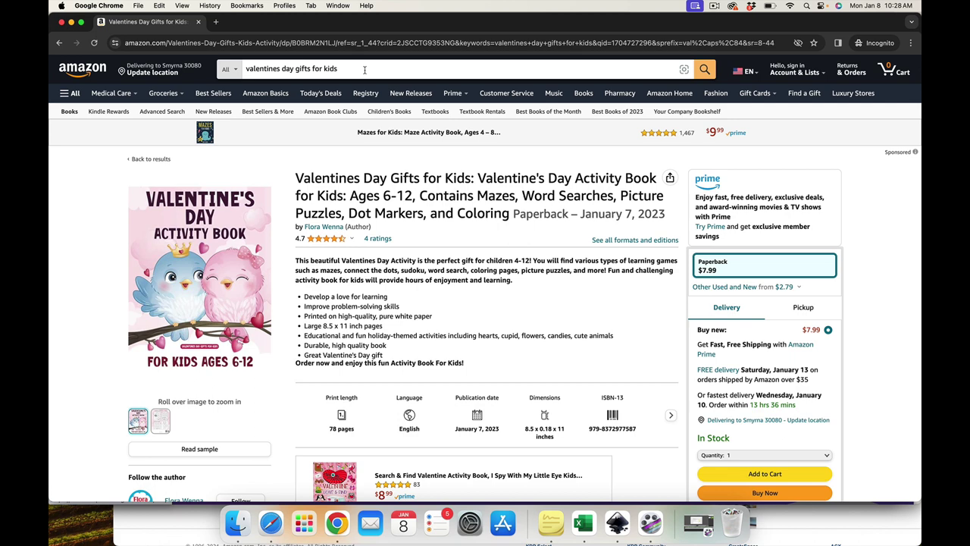
Step: Change the query to 'valentines book fot adult' and search, showing adult Valentine coloring books
{"action": "left_click", "coordinate": [364, 69]}
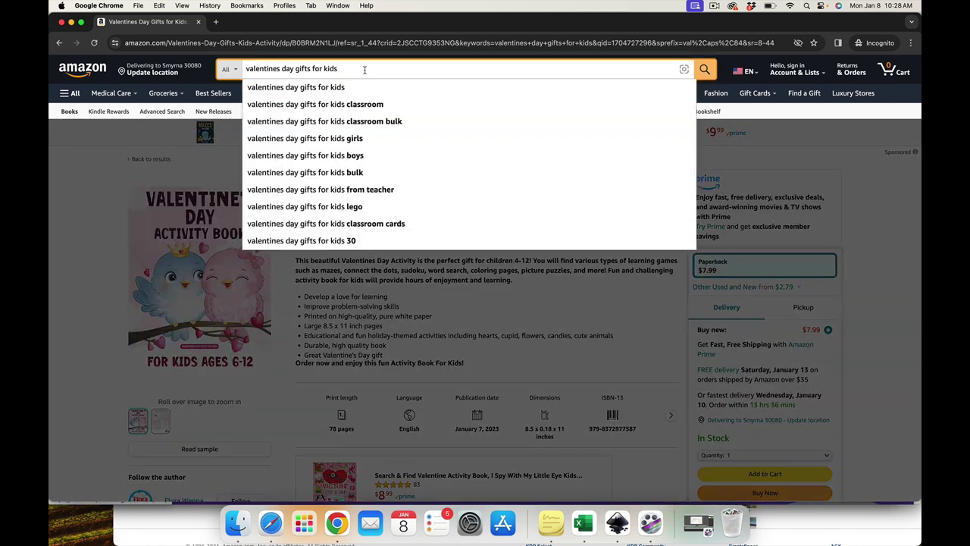
{"action": "double_click", "coordinate": [365, 70]}
{"action": "left_click_drag", "start_coordinate": [356, 66], "coordinate": [313, 68]}
{"action": "key", "text": "BackSpace"}
{"action": "key", "text": "BackSpace"}
{"action": "key", "text": "BackSpace"}
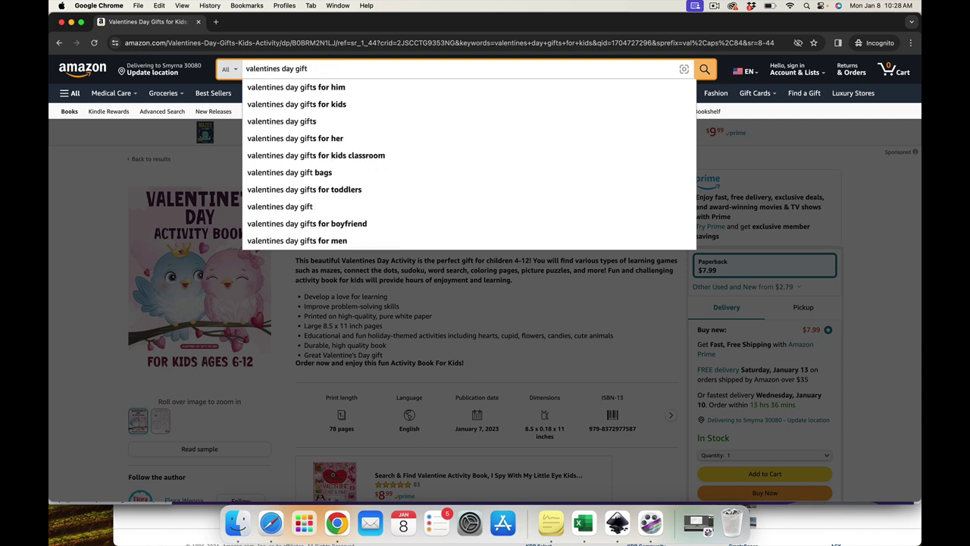
{"action": "key", "text": "BackSpace"}
{"action": "key", "text": "BackSpace"}
{"action": "key", "text": "BackSpace"}
{"action": "key", "text": "BackSpace"}
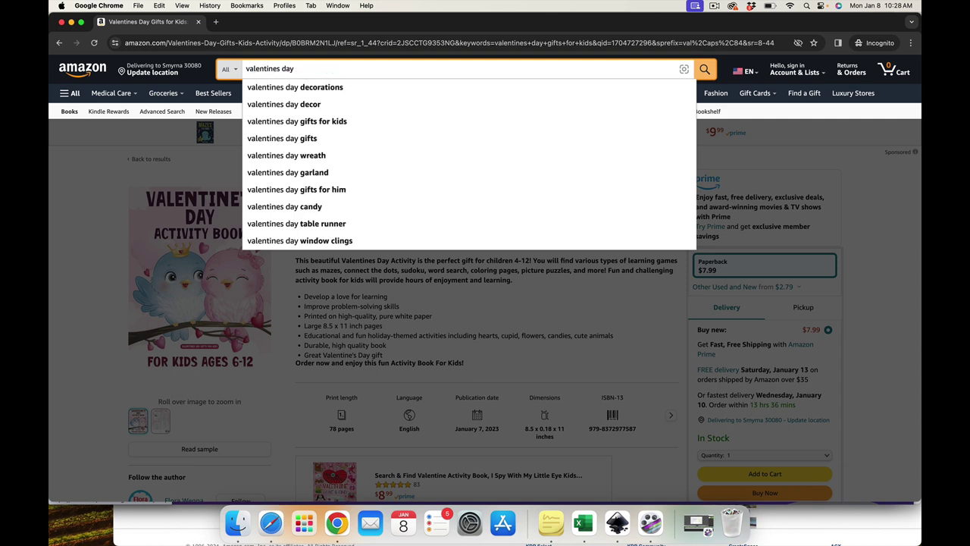
{"action": "key", "text": "BackSpace"}
{"action": "key", "text": "BackSpace"}
{"action": "key", "text": "BackSpace"}
{"action": "key", "text": "BackSpace"}
{"action": "type", "text": "book "}
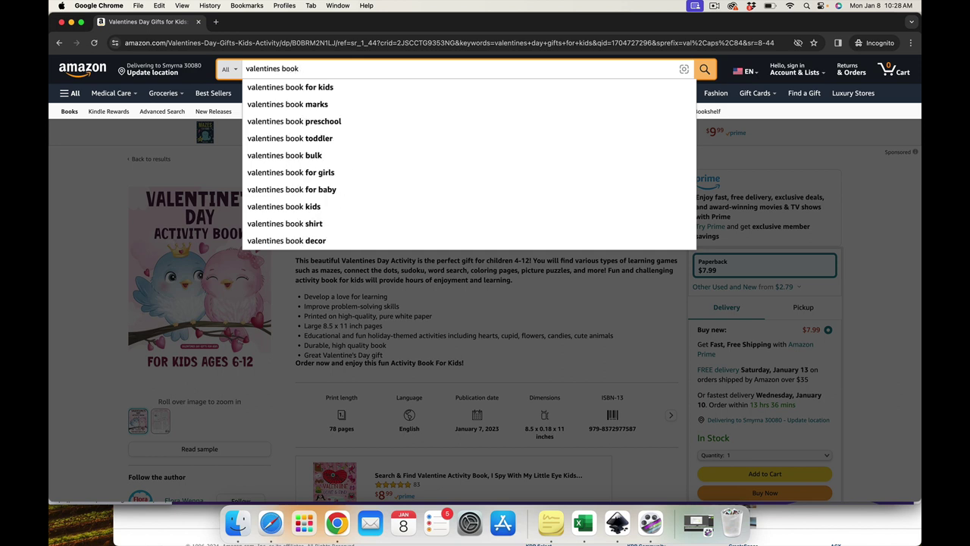
{"action": "type", "text": "fot"}
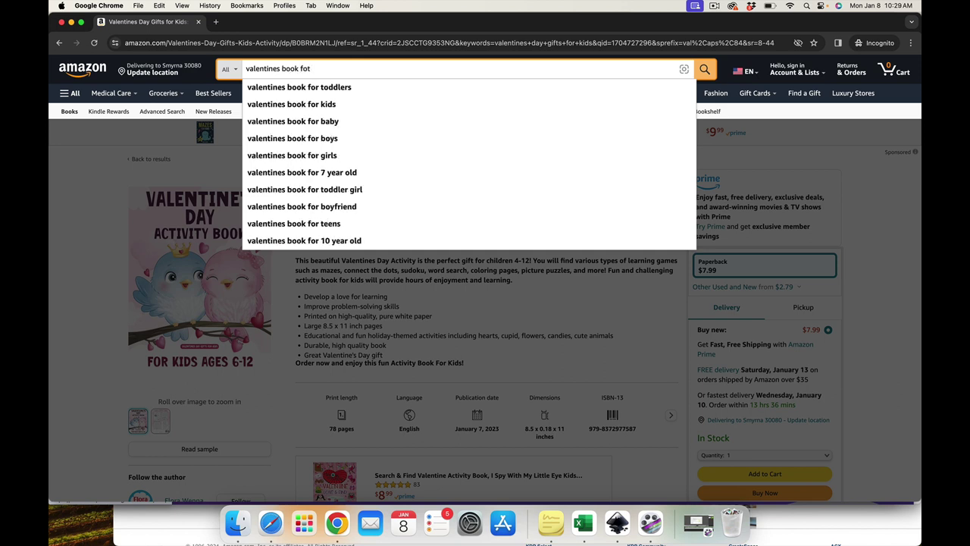
{"action": "type", "text": " adult"}
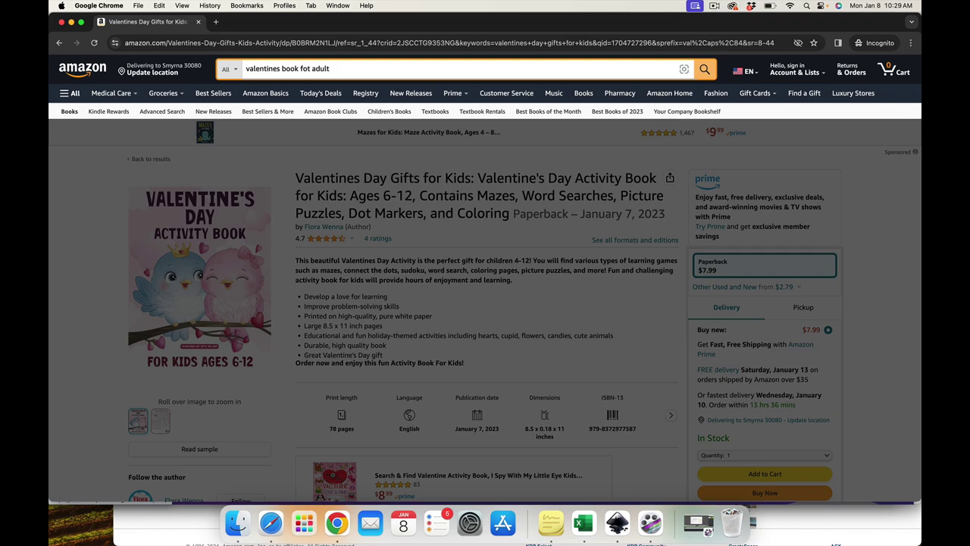
{"action": "key", "text": "Return"}
{"action": "scroll", "coordinate": [537, 352], "scroll_direction": "down", "scroll_amount": 5}
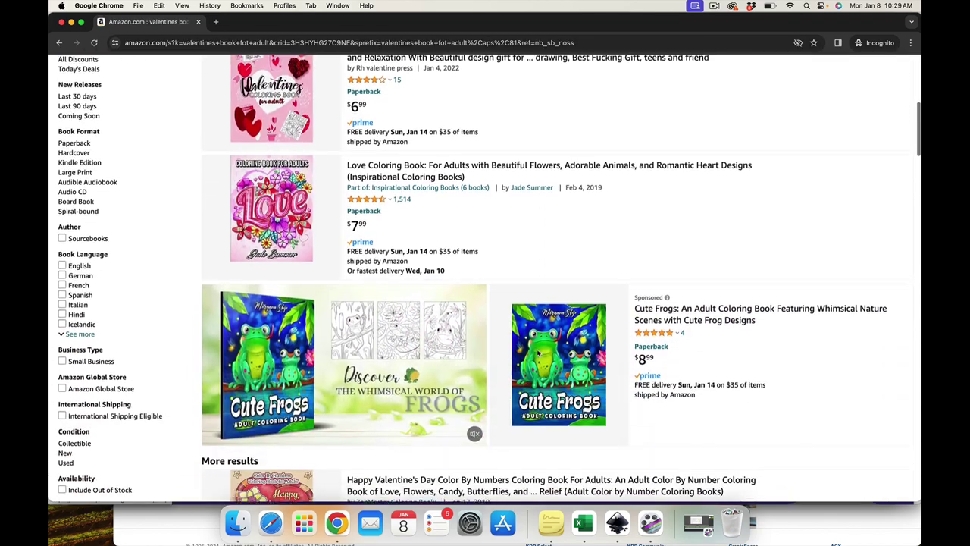
{"action": "scroll", "coordinate": [538, 352], "scroll_direction": "down", "scroll_amount": 6}
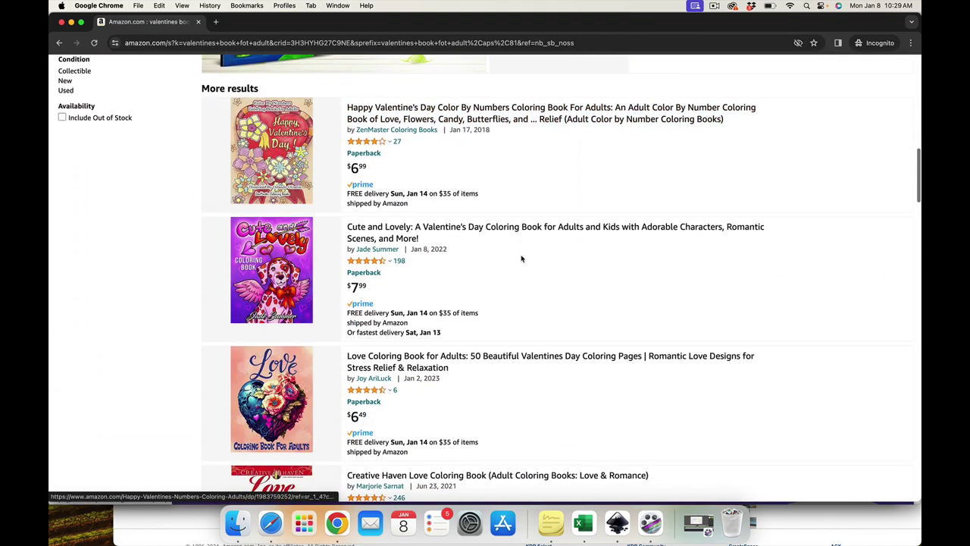
{"action": "scroll", "coordinate": [521, 258], "scroll_direction": "down", "scroll_amount": 3}
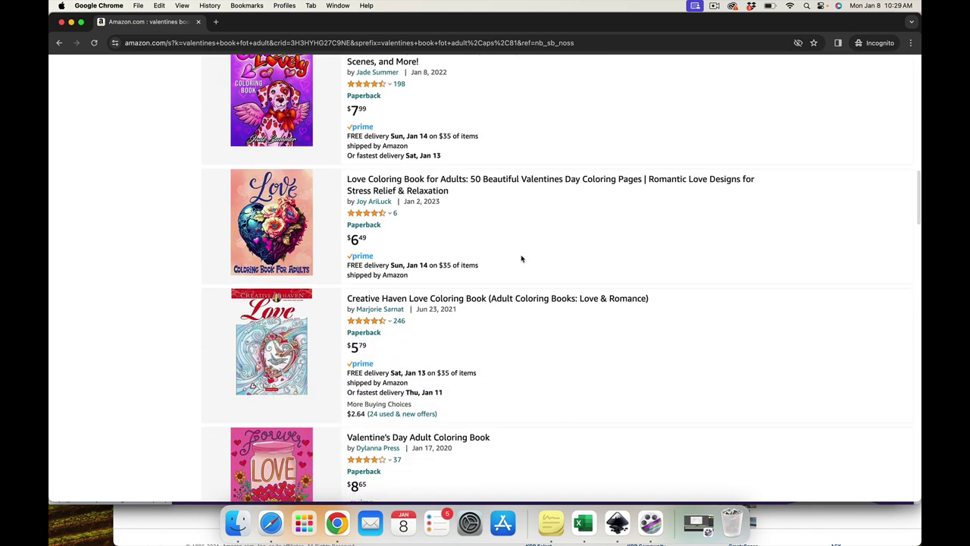
{"action": "scroll", "coordinate": [521, 259], "scroll_direction": "up", "scroll_amount": 3}
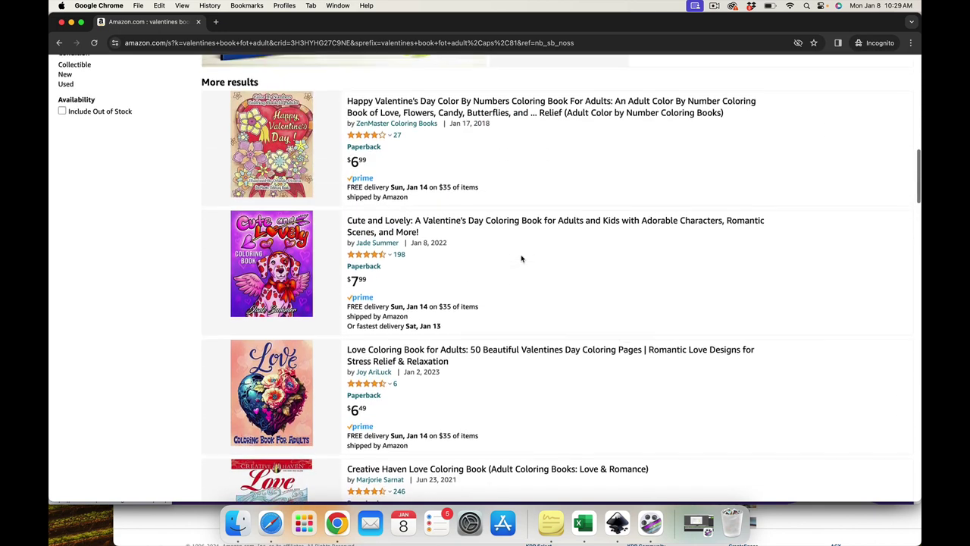
{"action": "scroll", "coordinate": [521, 259], "scroll_direction": "down", "scroll_amount": 1}
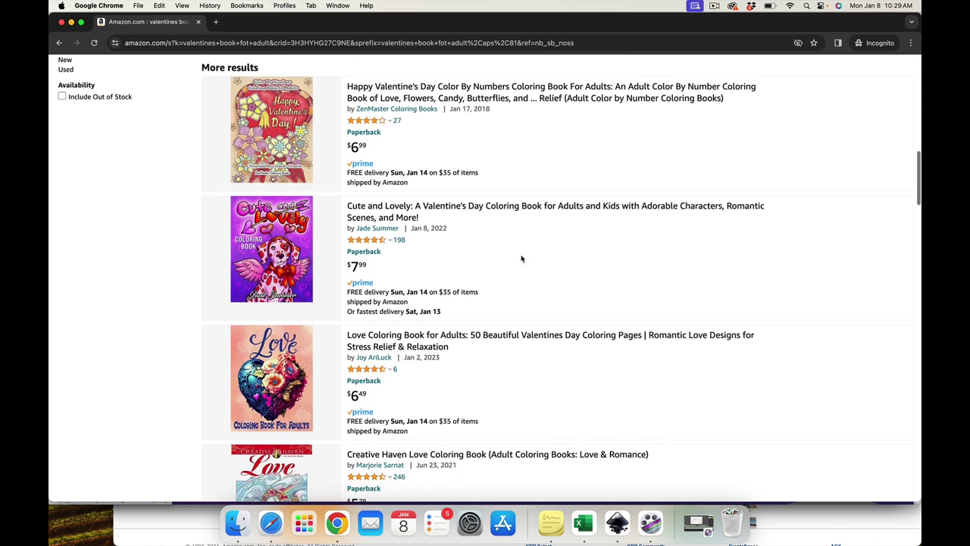
{"action": "scroll", "coordinate": [521, 258], "scroll_direction": "down", "scroll_amount": 7}
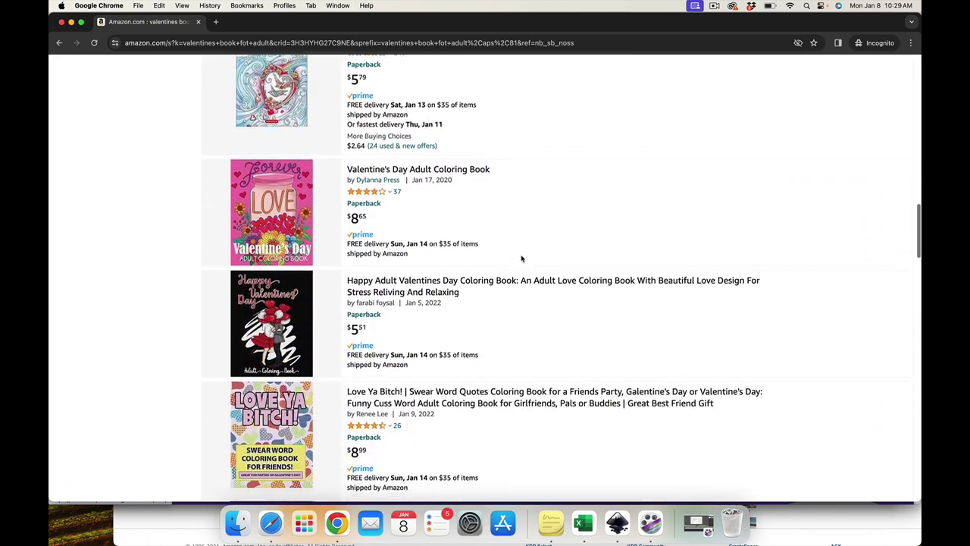
{"action": "scroll", "coordinate": [521, 258], "scroll_direction": "down", "scroll_amount": 5}
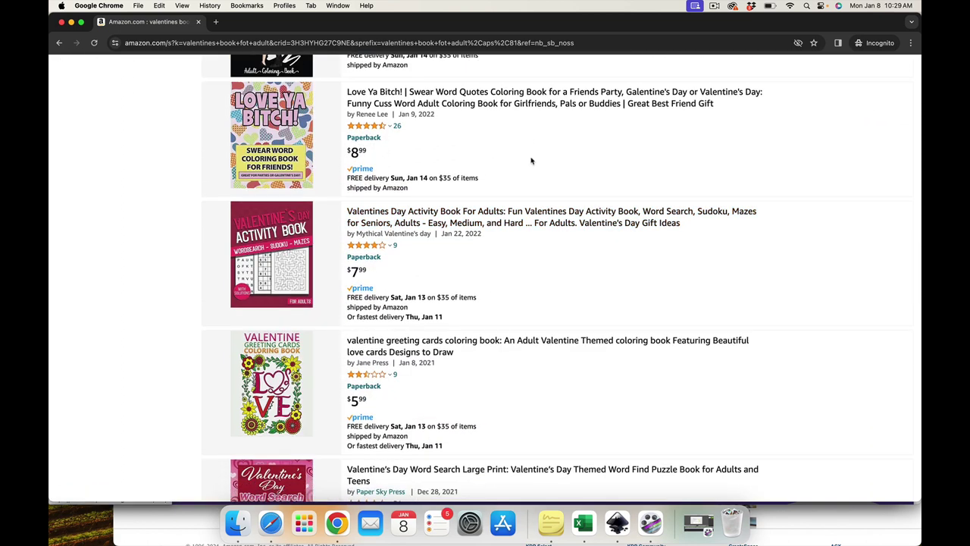
{"action": "scroll", "coordinate": [531, 160], "scroll_direction": "down", "scroll_amount": 2}
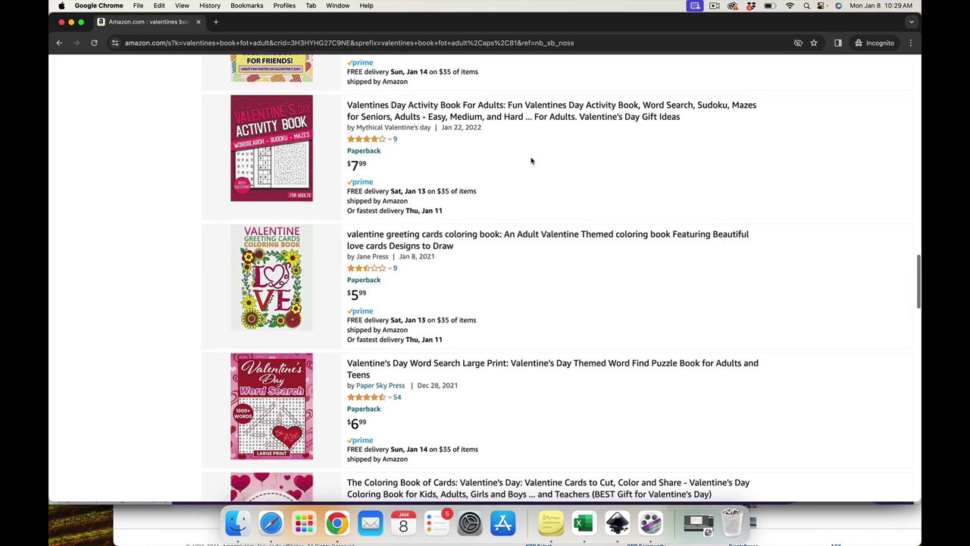
{"action": "scroll", "coordinate": [531, 160], "scroll_direction": "down", "scroll_amount": 1}
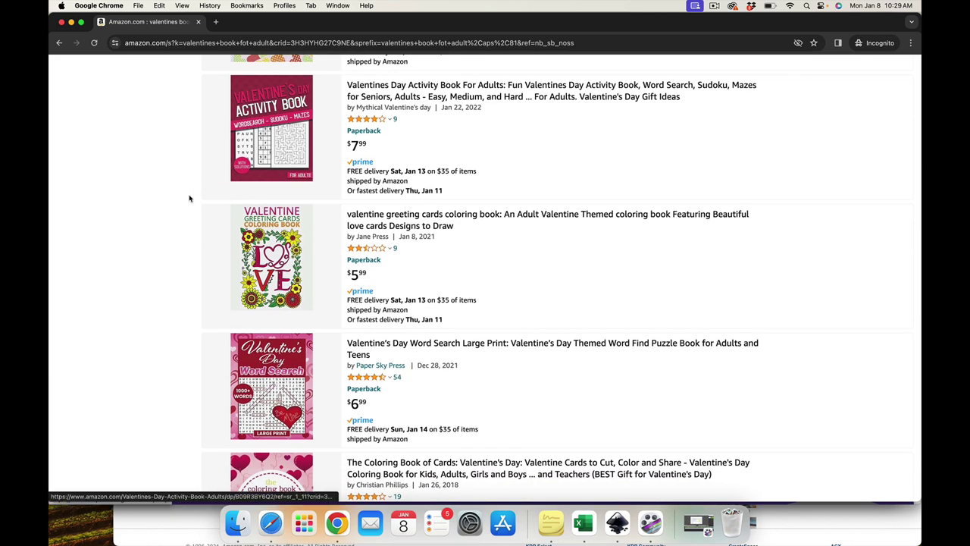
{"action": "scroll", "coordinate": [161, 252], "scroll_direction": "down", "scroll_amount": 6}
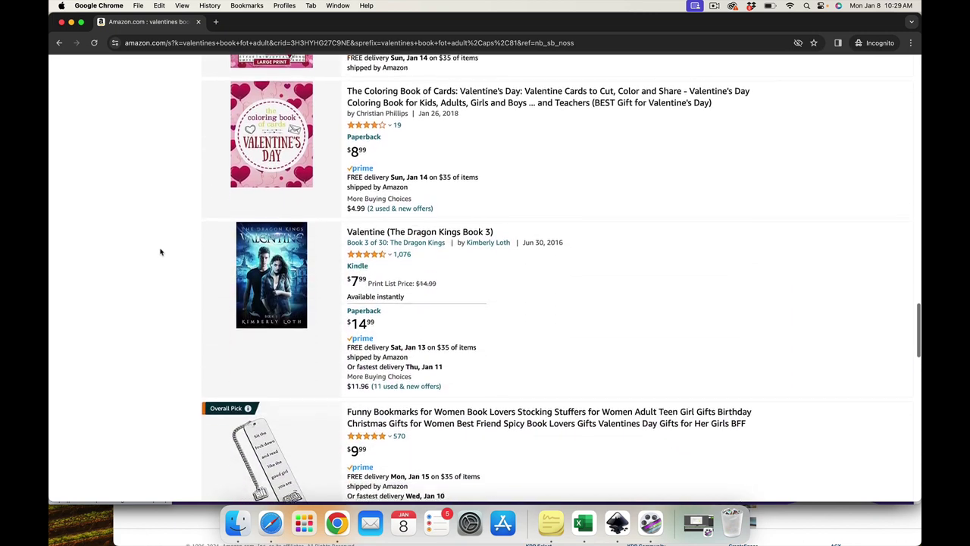
{"action": "scroll", "coordinate": [157, 249], "scroll_direction": "up", "scroll_amount": 15}
Step: Select the old search phrase and start typing the new 'valentine for mom' query
{"action": "triple_click", "coordinate": [313, 68]}
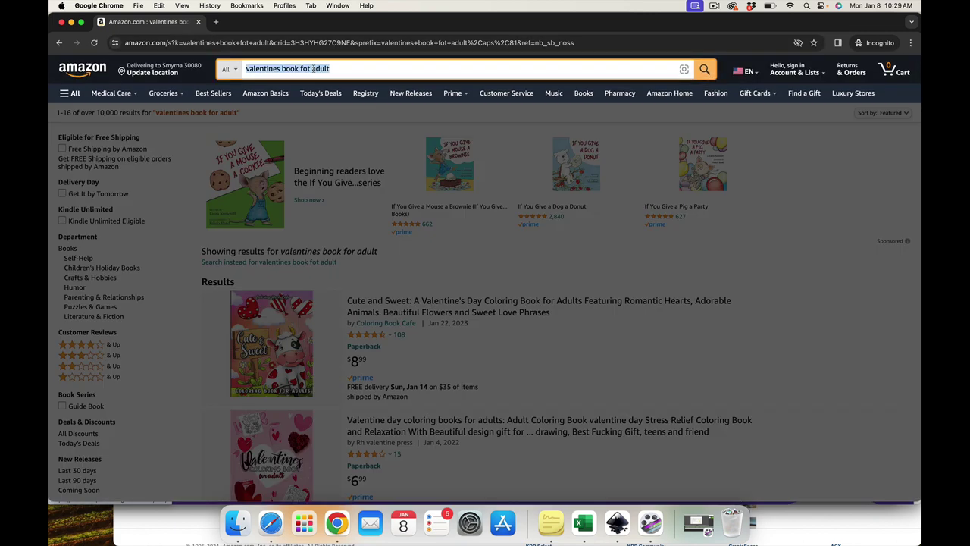
{"action": "type", "text": "valentine for"}
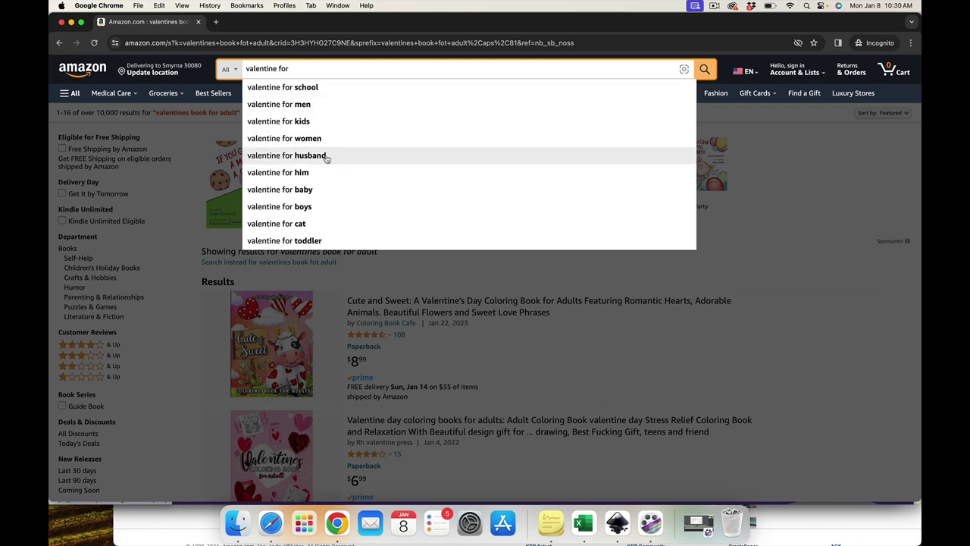
Step: Finish and run the 'valentine for mom' search, scanning the first sponsored blanket results
{"action": "type", "text": "mom"}
{"action": "key", "text": "Return"}
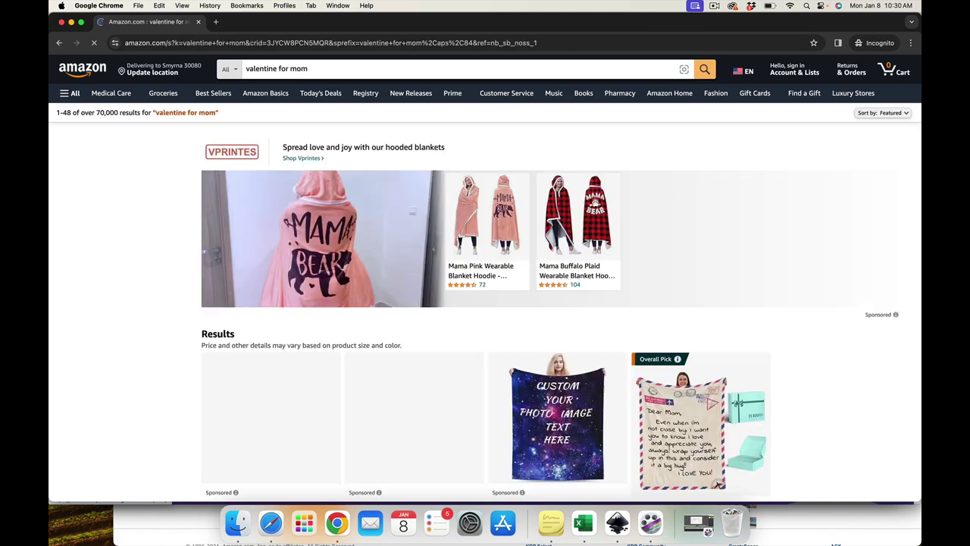
{"action": "scroll", "coordinate": [328, 194], "scroll_direction": "down", "scroll_amount": 15}
{"action": "scroll", "coordinate": [328, 195], "scroll_direction": "down", "scroll_amount": 5}
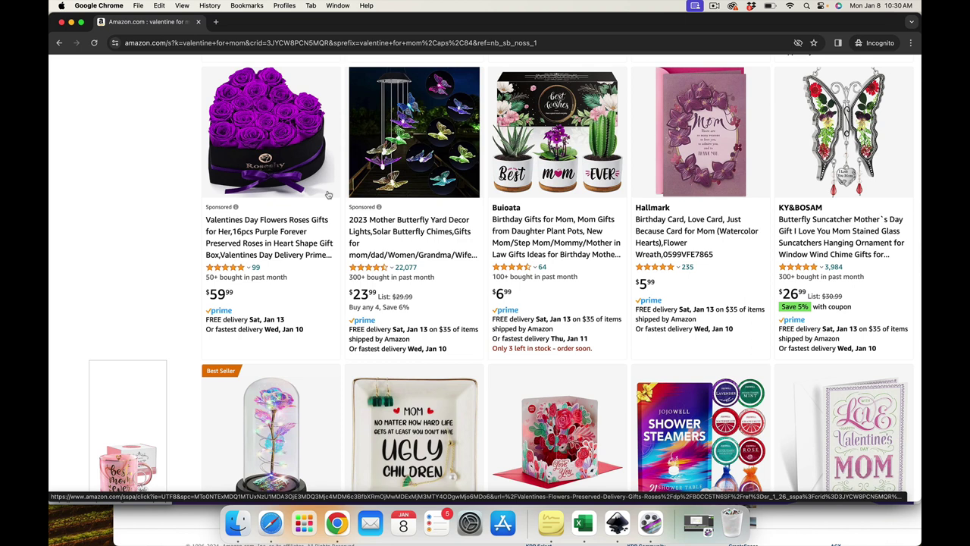
{"action": "scroll", "coordinate": [328, 195], "scroll_direction": "up", "scroll_amount": 2}
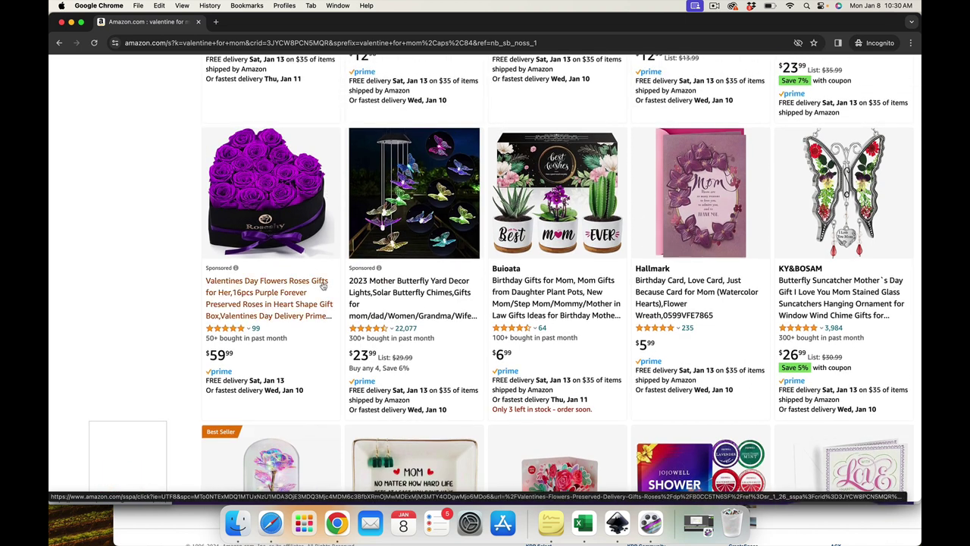
{"action": "scroll", "coordinate": [323, 284], "scroll_direction": "down", "scroll_amount": 5}
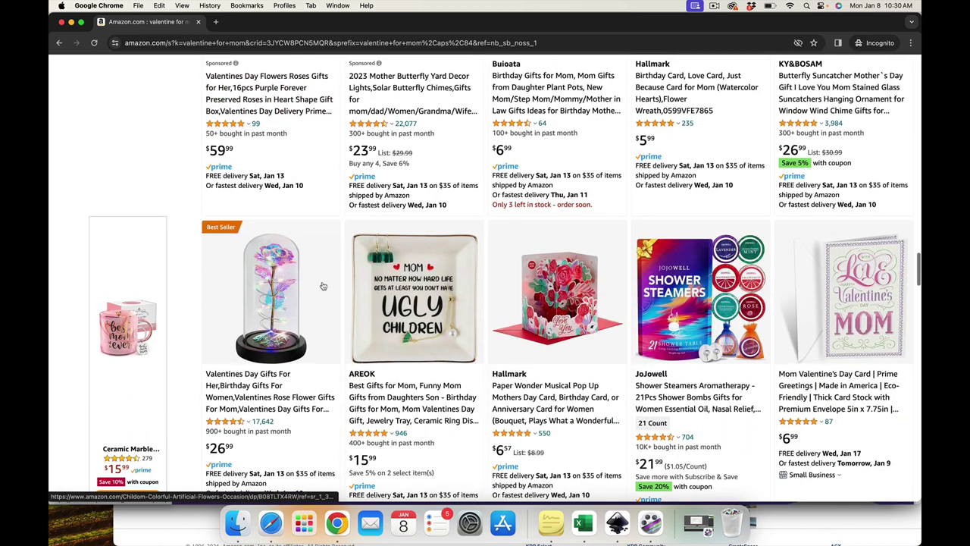
Step: Scroll further down the 'valentine for mom' product grid
{"action": "scroll", "coordinate": [323, 285], "scroll_direction": "down", "scroll_amount": 4}
{"action": "scroll", "coordinate": [323, 284], "scroll_direction": "down", "scroll_amount": 5}
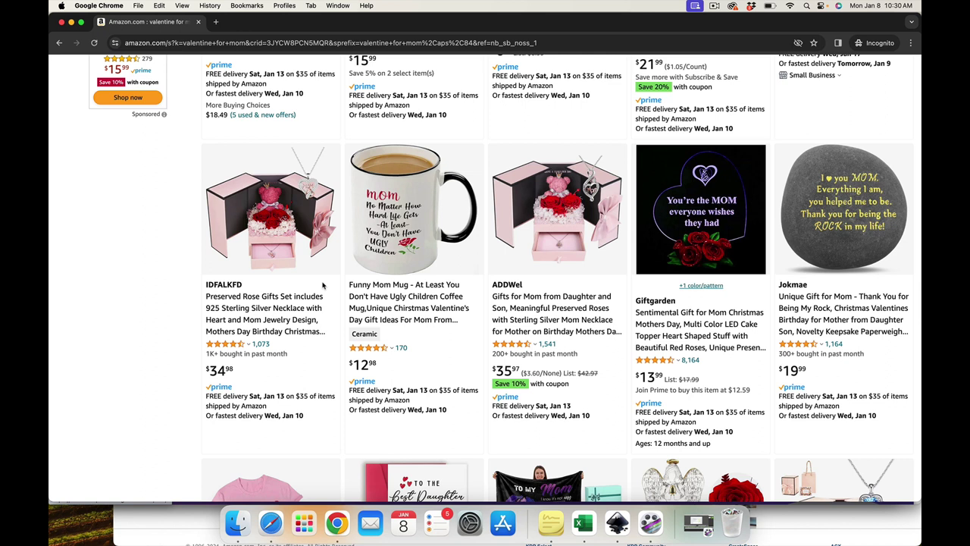
{"action": "scroll", "coordinate": [913, 106], "scroll_direction": "up", "scroll_amount": 4}
{"action": "scroll", "coordinate": [202, 376], "scroll_direction": "down", "scroll_amount": 10}
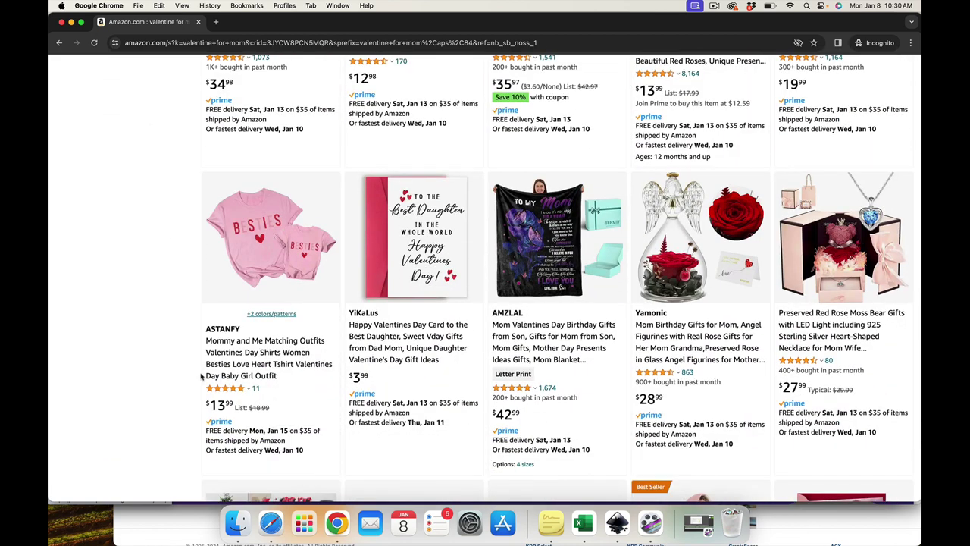
{"action": "scroll", "coordinate": [203, 376], "scroll_direction": "down", "scroll_amount": 9}
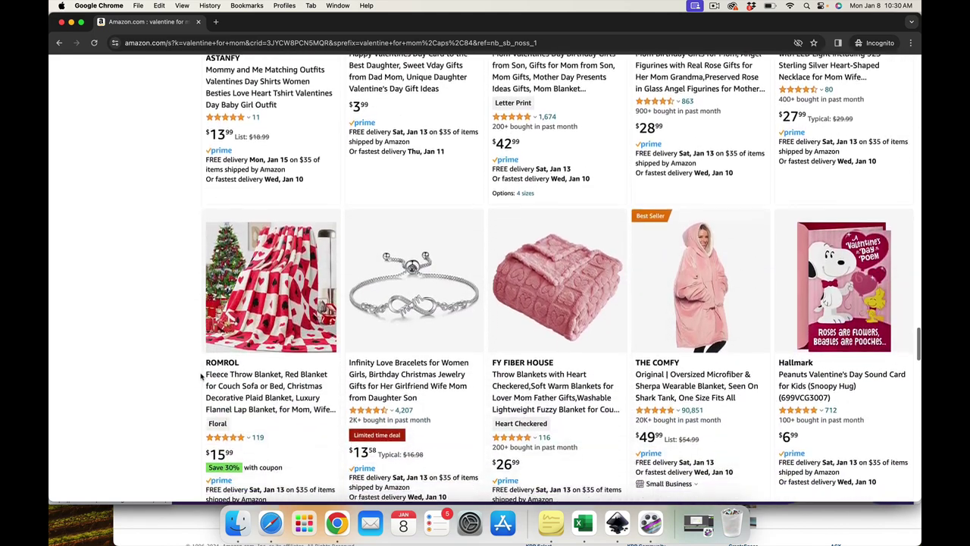
{"action": "scroll", "coordinate": [202, 375], "scroll_direction": "down", "scroll_amount": 4}
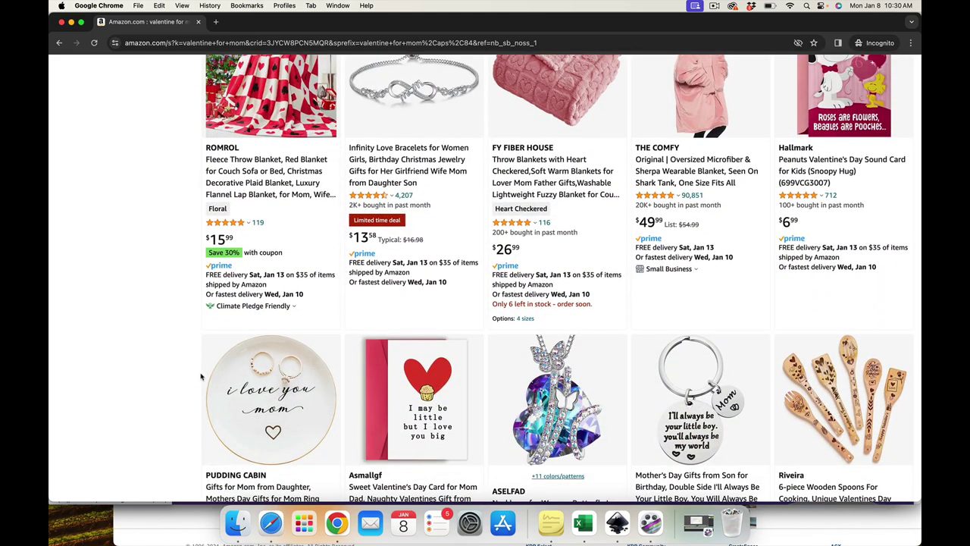
{"action": "scroll", "coordinate": [202, 376], "scroll_direction": "down", "scroll_amount": 3}
{"action": "scroll", "coordinate": [202, 376], "scroll_direction": "down", "scroll_amount": 10}
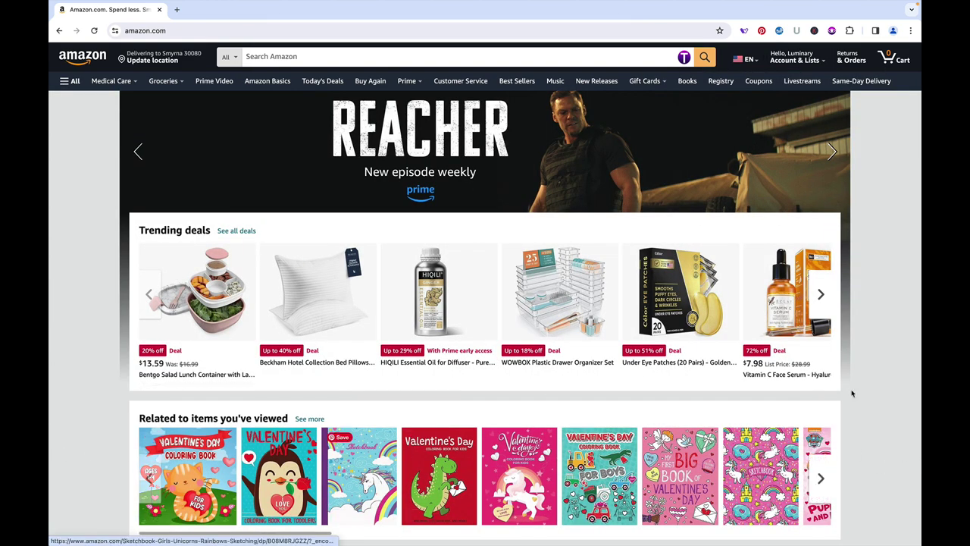
Step: Type 'valentine' in the search box and scroll through the Titans Pro keyword suggestion table
{"action": "left_click", "coordinate": [326, 56]}
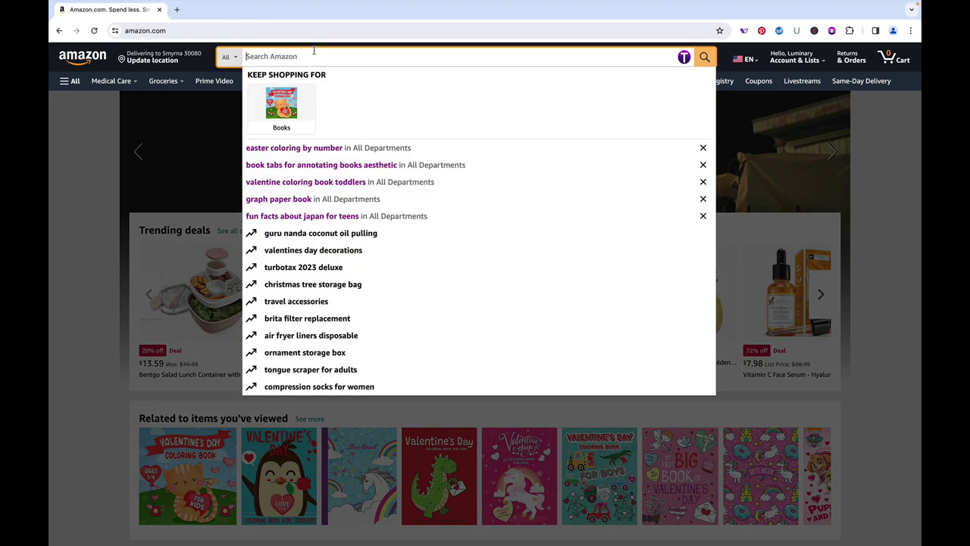
{"action": "type", "text": "valenti"}
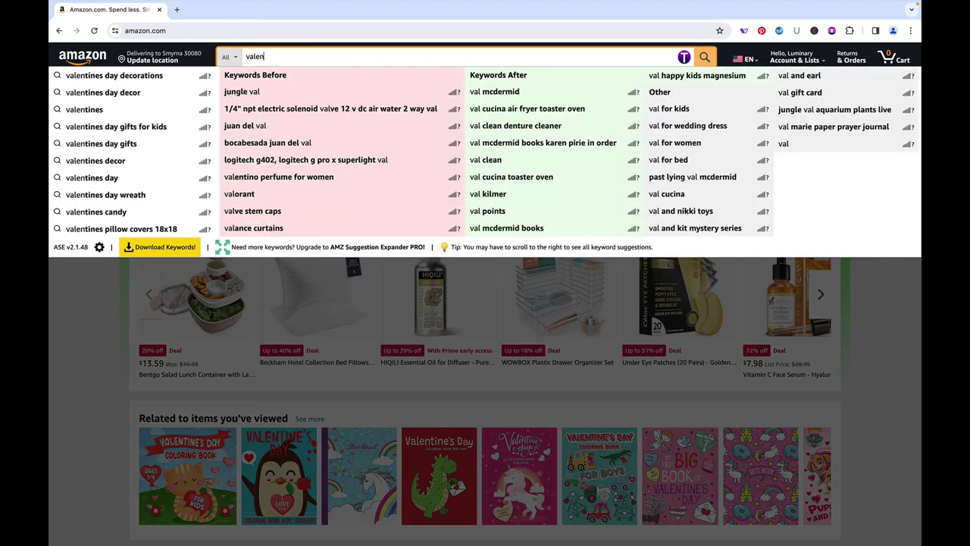
{"action": "type", "text": "ne"}
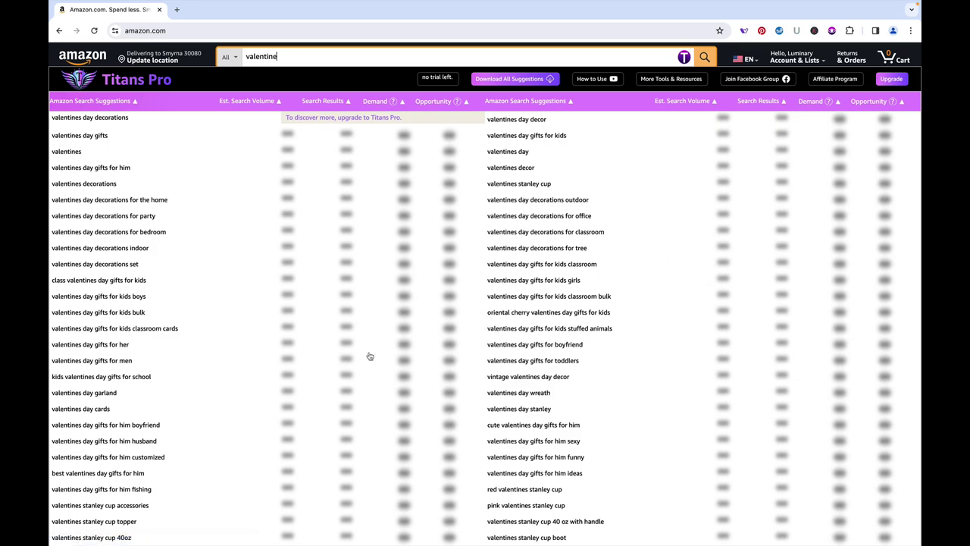
{"action": "scroll", "coordinate": [369, 356], "scroll_direction": "down", "scroll_amount": 3}
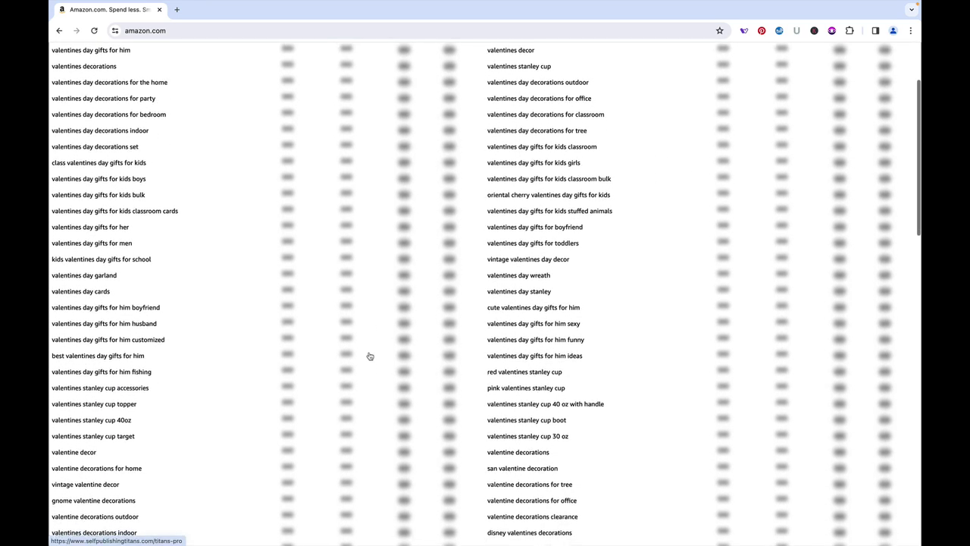
{"action": "scroll", "coordinate": [370, 356], "scroll_direction": "down", "scroll_amount": 10}
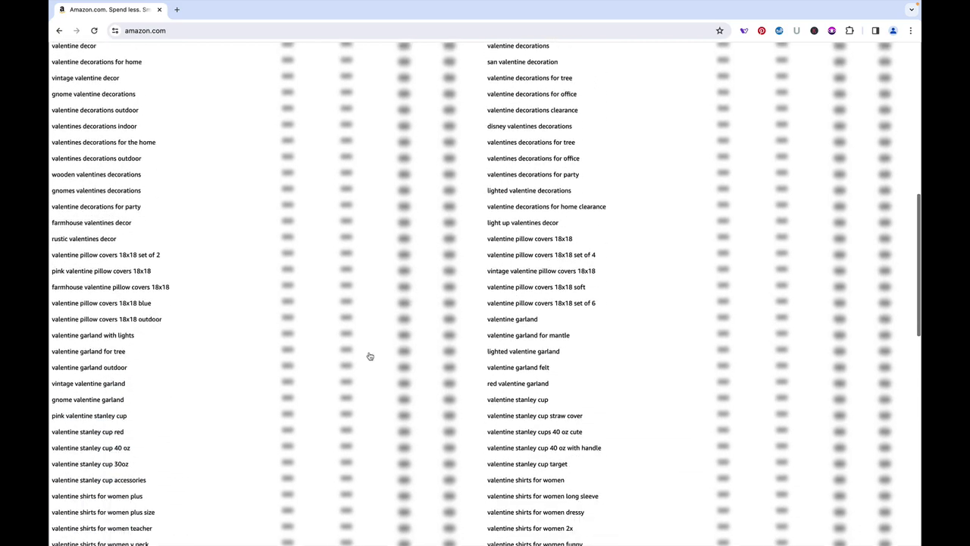
{"action": "scroll", "coordinate": [370, 356], "scroll_direction": "down", "scroll_amount": 10}
{"action": "scroll", "coordinate": [370, 356], "scroll_direction": "down", "scroll_amount": 2}
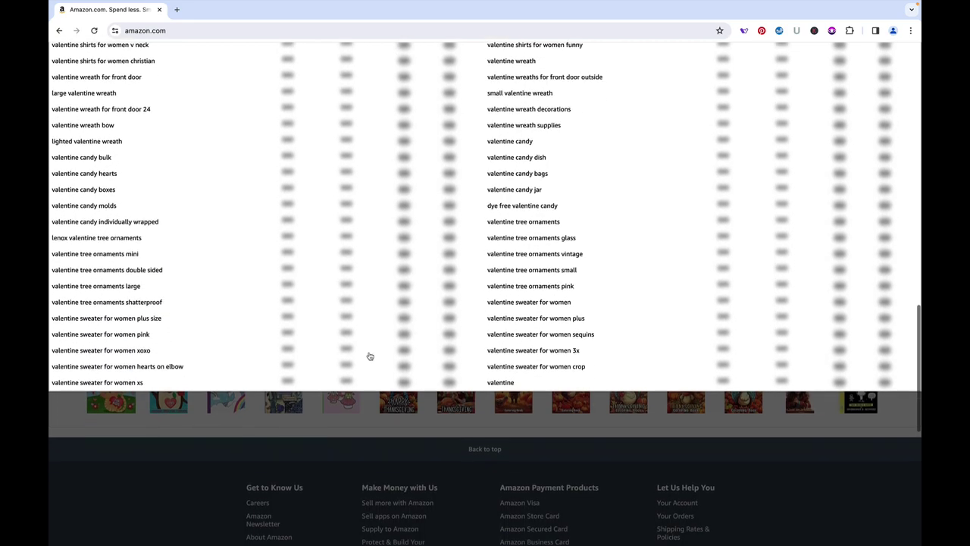
{"action": "scroll", "coordinate": [369, 356], "scroll_direction": "up", "scroll_amount": 3}
{"action": "scroll", "coordinate": [370, 357], "scroll_direction": "up", "scroll_amount": 20}
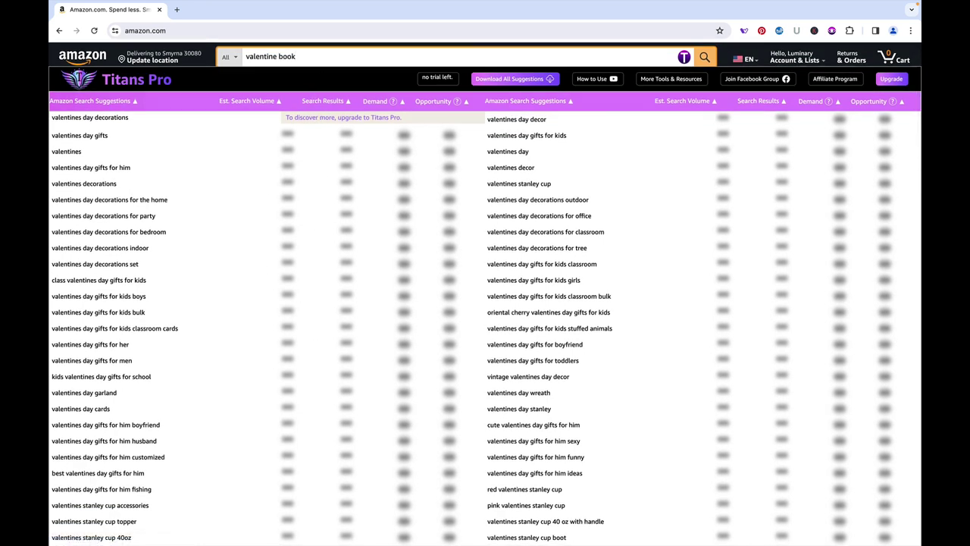
Step: Refresh the Titans Pro table for 'valentine book', listing keywords like 'valentine books for toddlers'
{"action": "left_click", "coordinate": [322, 60]}
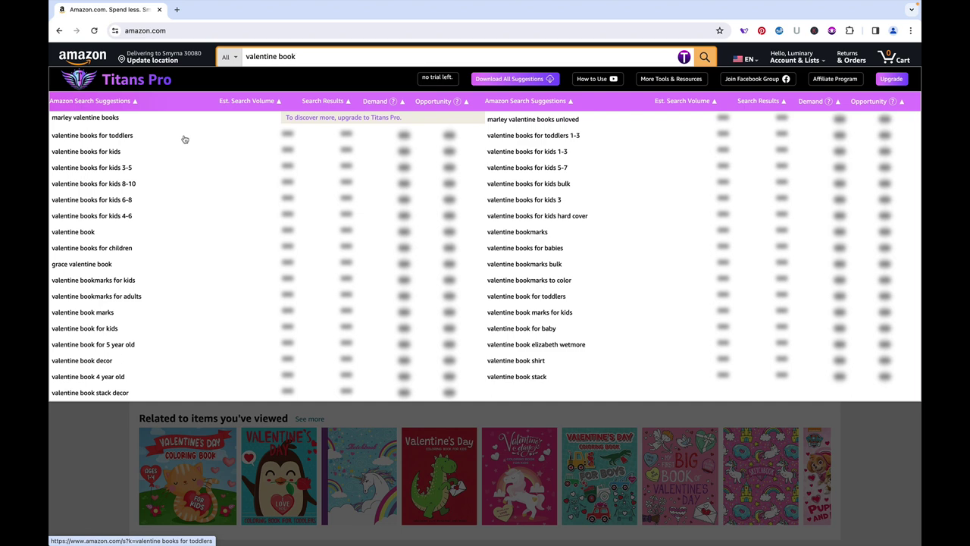
Step: Search 'grace valentine book' (651 results) and open the help for its Titans niche score of 75
{"action": "left_click", "coordinate": [96, 267]}
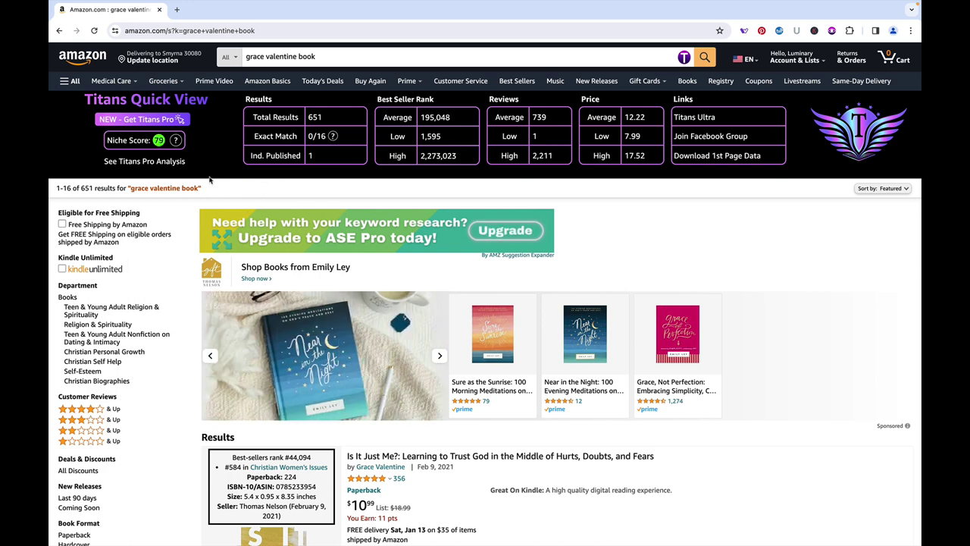
{"action": "scroll", "coordinate": [210, 179], "scroll_direction": "down", "scroll_amount": 1}
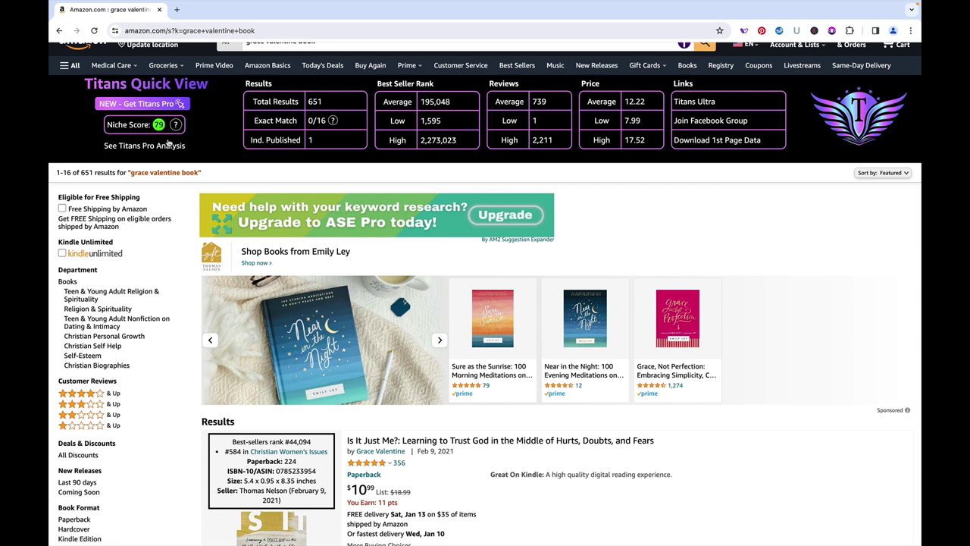
{"action": "left_click", "coordinate": [175, 126]}
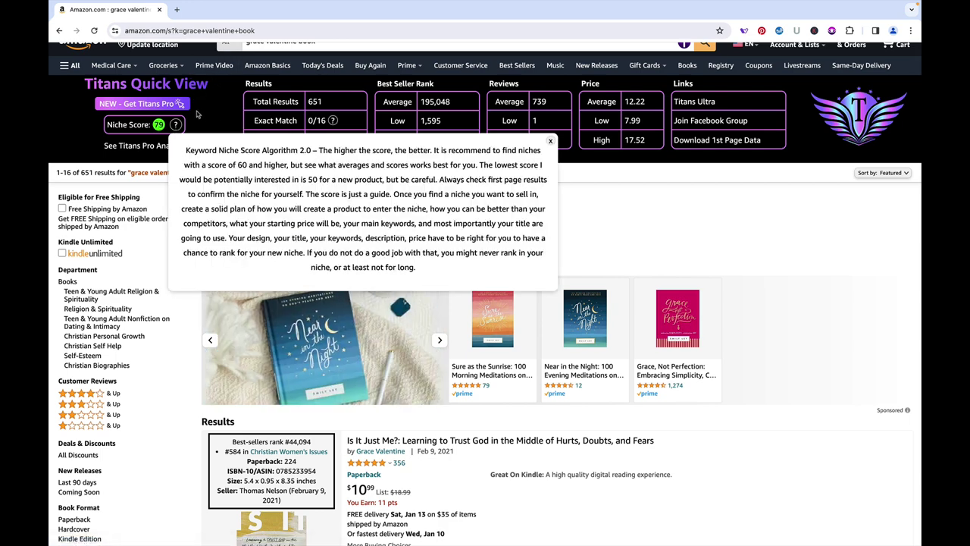
{"action": "scroll", "coordinate": [204, 178], "scroll_direction": "down", "scroll_amount": 15}
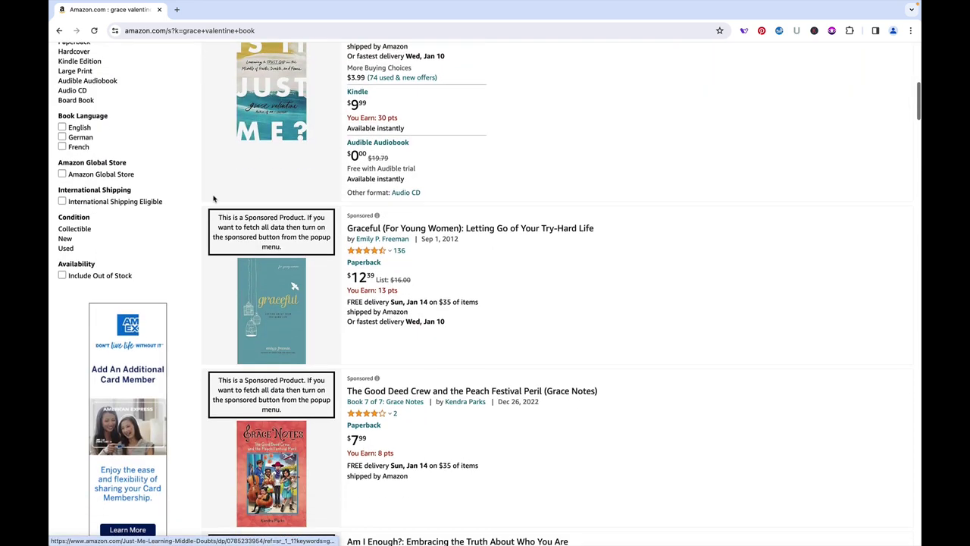
{"action": "scroll", "coordinate": [214, 198], "scroll_direction": "down", "scroll_amount": 5}
{"action": "scroll", "coordinate": [214, 199], "scroll_direction": "down", "scroll_amount": 6}
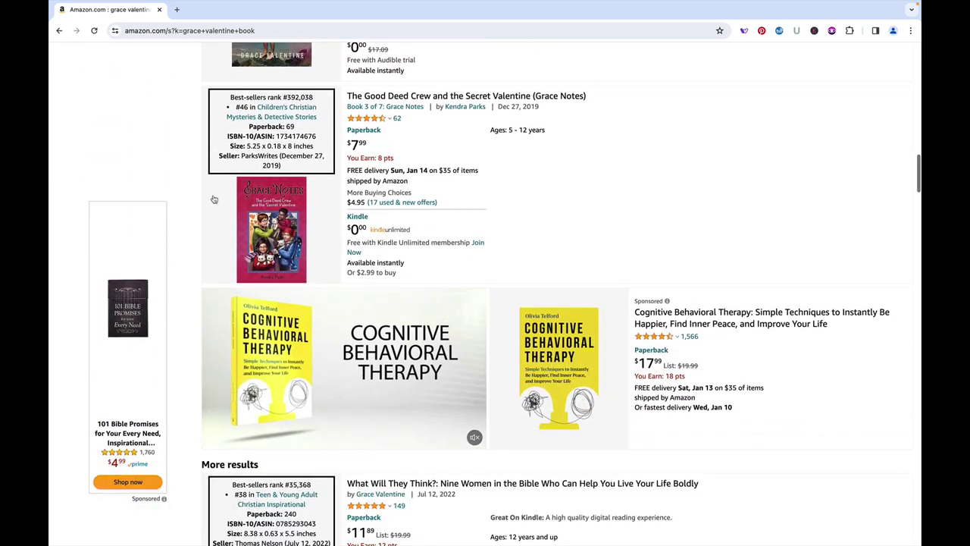
{"action": "scroll", "coordinate": [213, 198], "scroll_direction": "down", "scroll_amount": 6}
{"action": "scroll", "coordinate": [214, 198], "scroll_direction": "down", "scroll_amount": 6}
{"action": "scroll", "coordinate": [214, 196], "scroll_direction": "down", "scroll_amount": 6}
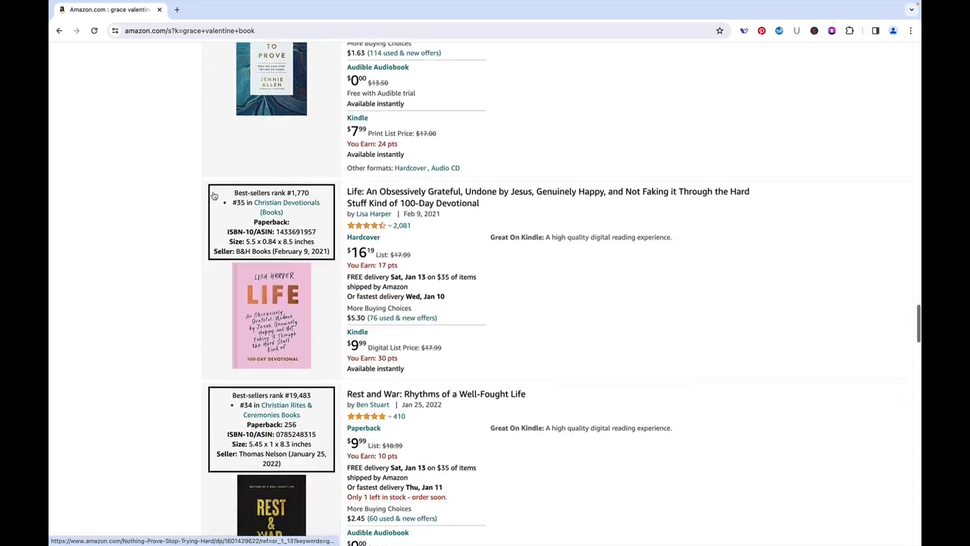
{"action": "scroll", "coordinate": [213, 195], "scroll_direction": "down", "scroll_amount": 10}
{"action": "scroll", "coordinate": [213, 195], "scroll_direction": "down", "scroll_amount": 5}
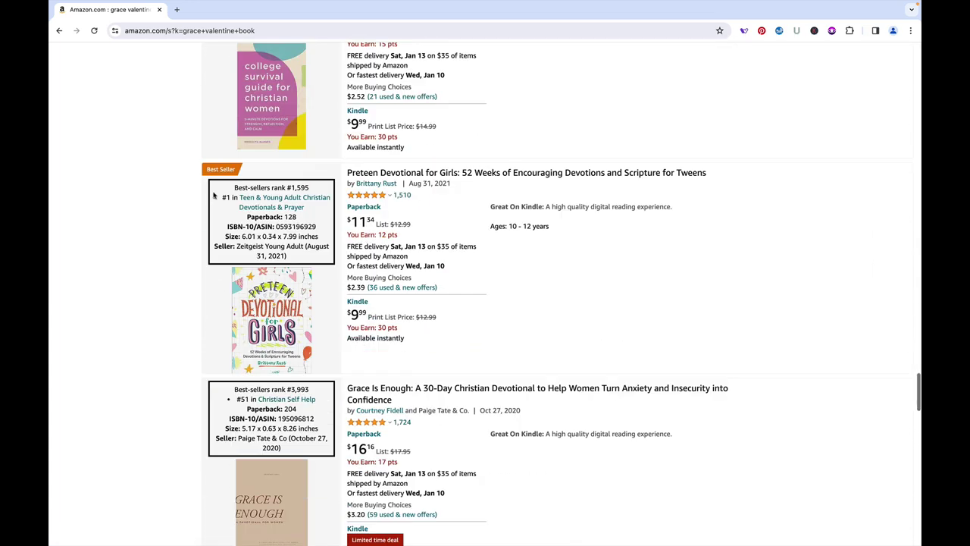
{"action": "scroll", "coordinate": [214, 195], "scroll_direction": "down", "scroll_amount": 15}
{"action": "scroll", "coordinate": [214, 195], "scroll_direction": "up", "scroll_amount": 20}
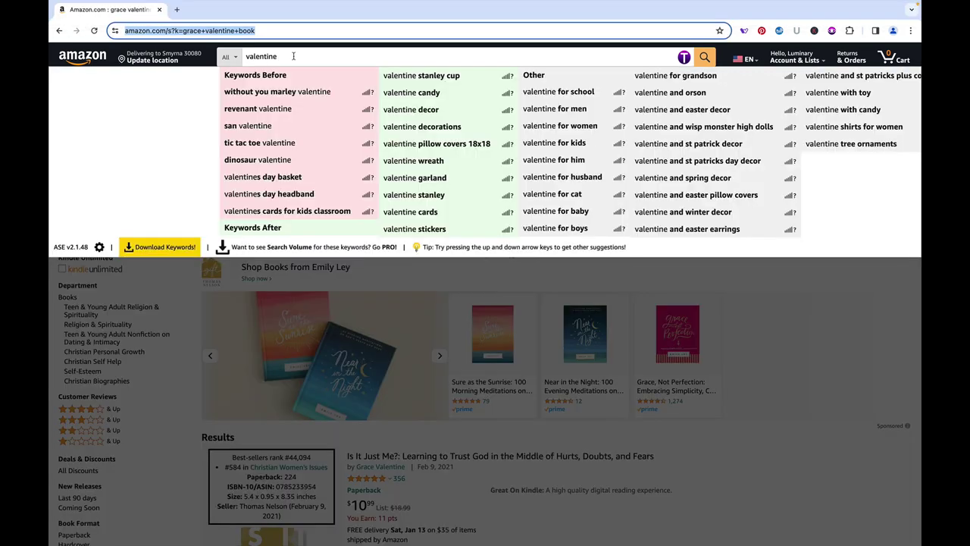
Step: Replace the search term with 'valentine journal' to bring up the ASE and Titans Pro suggestions
{"action": "left_click", "coordinate": [293, 57]}
{"action": "double_click", "coordinate": [293, 56]}
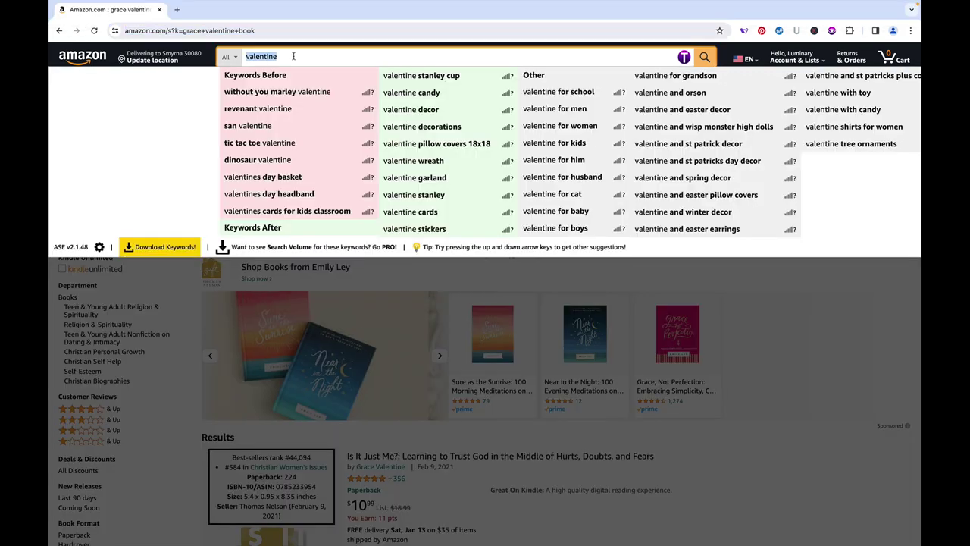
{"action": "key", "text": "BackSpace"}
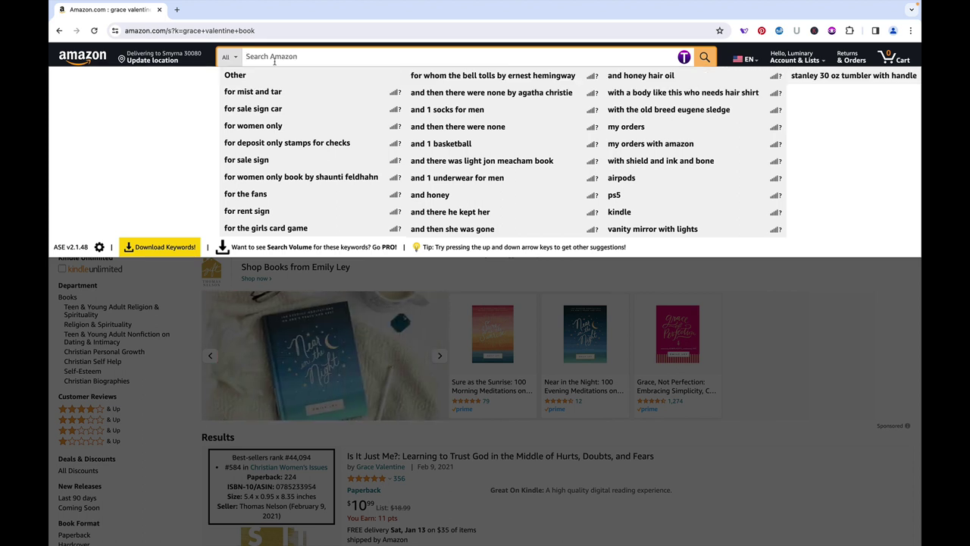
{"action": "type", "text": "g"}
{"action": "key", "text": "BackSpace"}
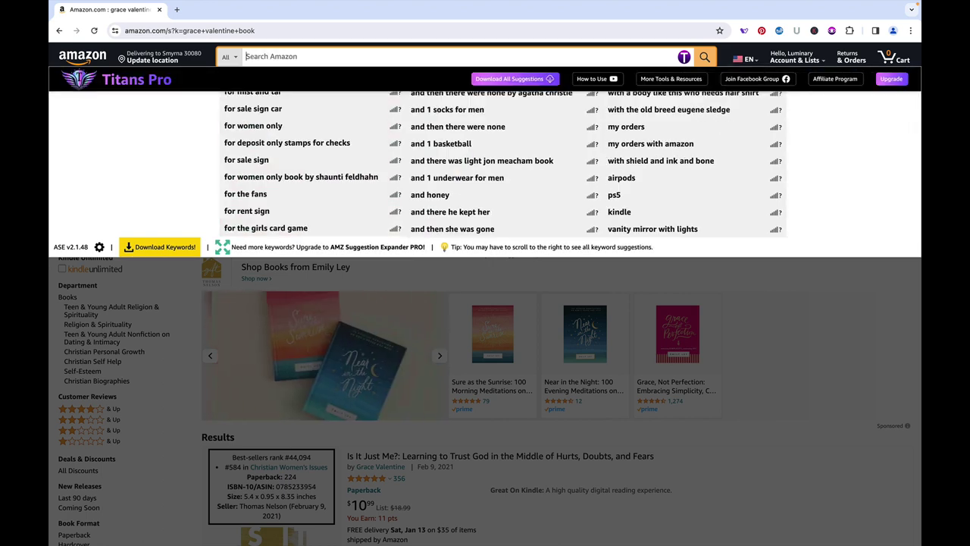
{"action": "type", "text": "valentine"}
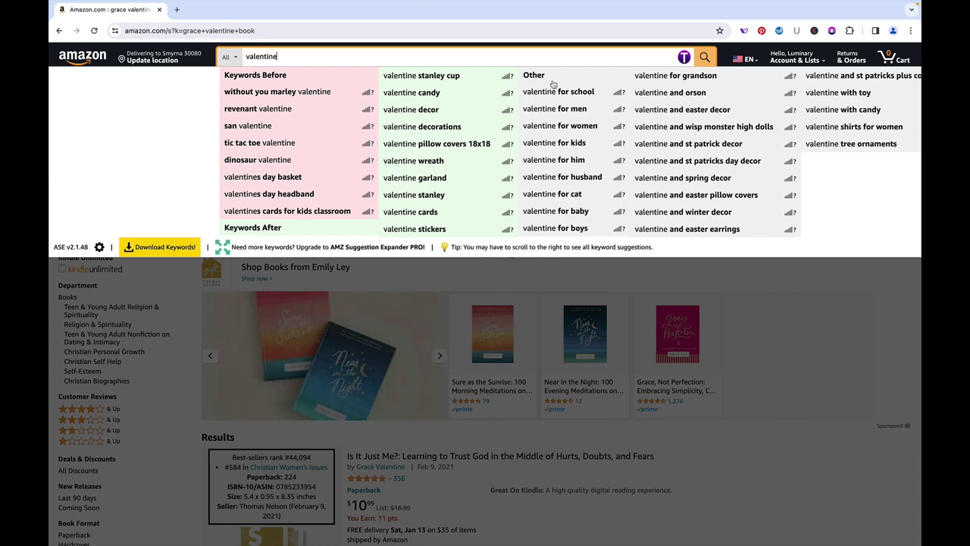
{"action": "type", "text": "journal"}
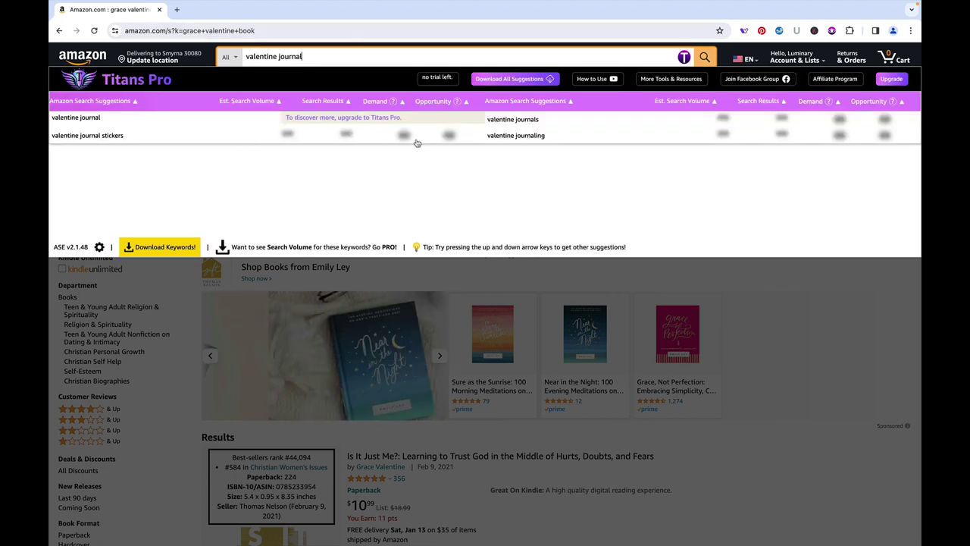
Step: Refresh Titans Pro's longer keyword suggestions and open the 'valentine gift journal' results in a new tab
{"action": "left_click", "coordinate": [679, 57]}
{"action": "left_click", "coordinate": [617, 52]}
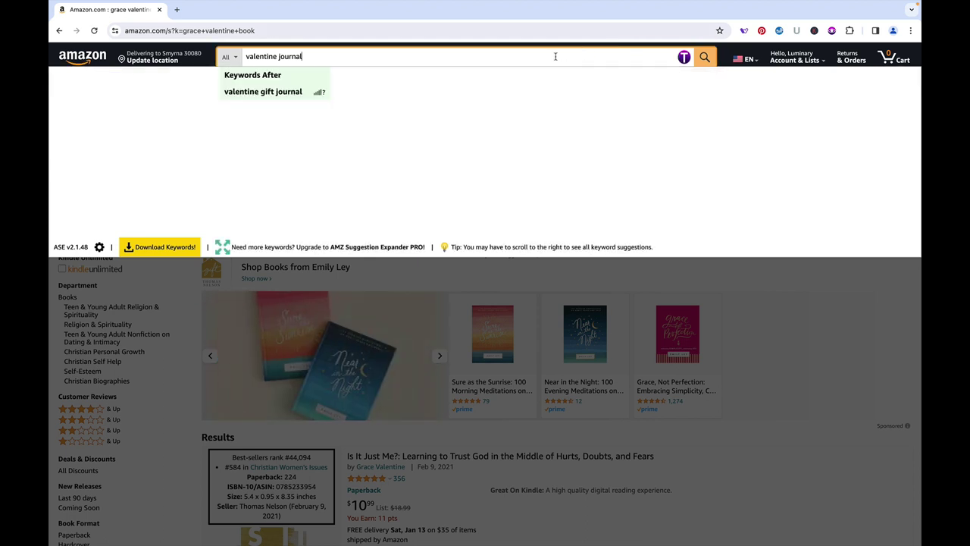
{"action": "left_click", "coordinate": [263, 92]}
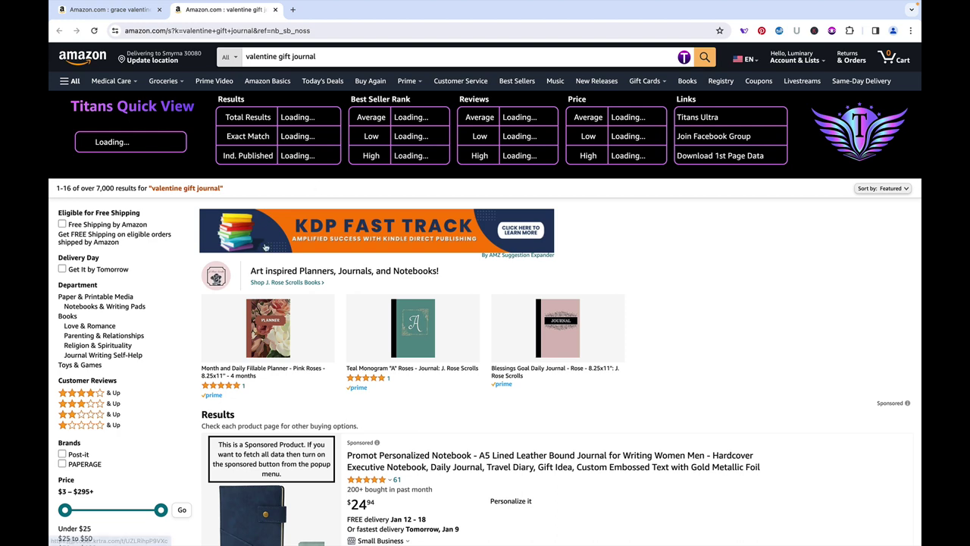
Step: Scroll through the 'valentine gift journal' listings and return to the Titans Quick View panel
{"action": "scroll", "coordinate": [266, 248], "scroll_direction": "down", "scroll_amount": 1}
{"action": "scroll", "coordinate": [265, 248], "scroll_direction": "up", "scroll_amount": 1}
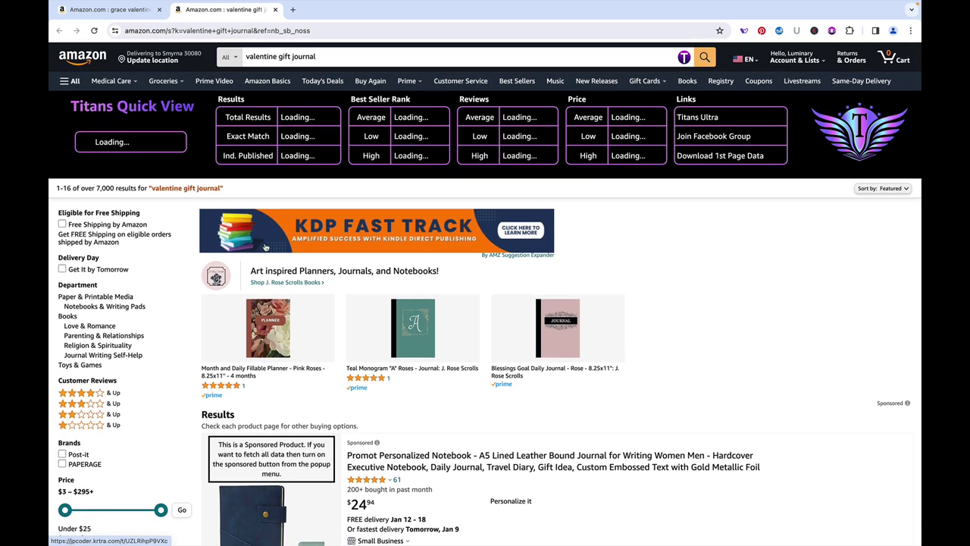
{"action": "scroll", "coordinate": [265, 247], "scroll_direction": "down", "scroll_amount": 1}
{"action": "scroll", "coordinate": [255, 245], "scroll_direction": "up", "scroll_amount": 1}
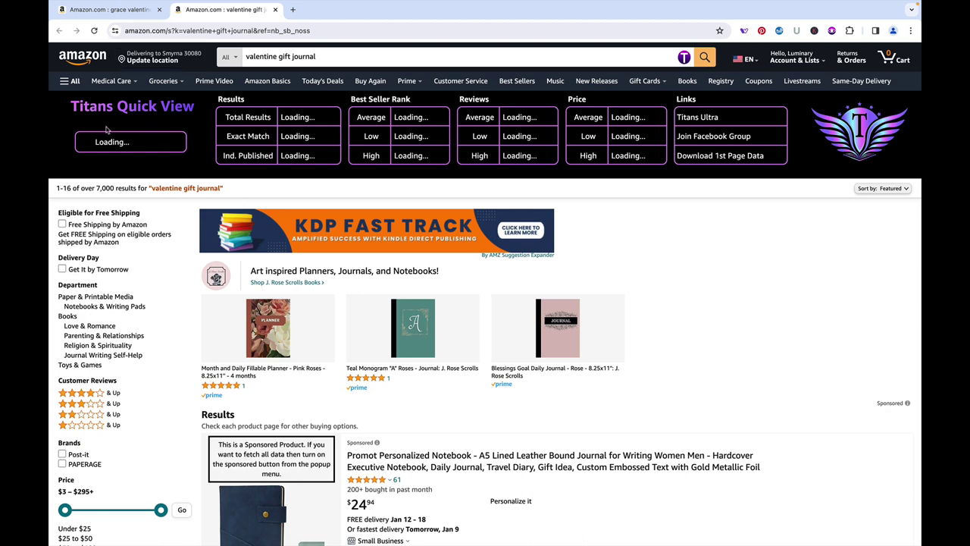
{"action": "scroll", "coordinate": [485, 424], "scroll_direction": "down", "scroll_amount": 3}
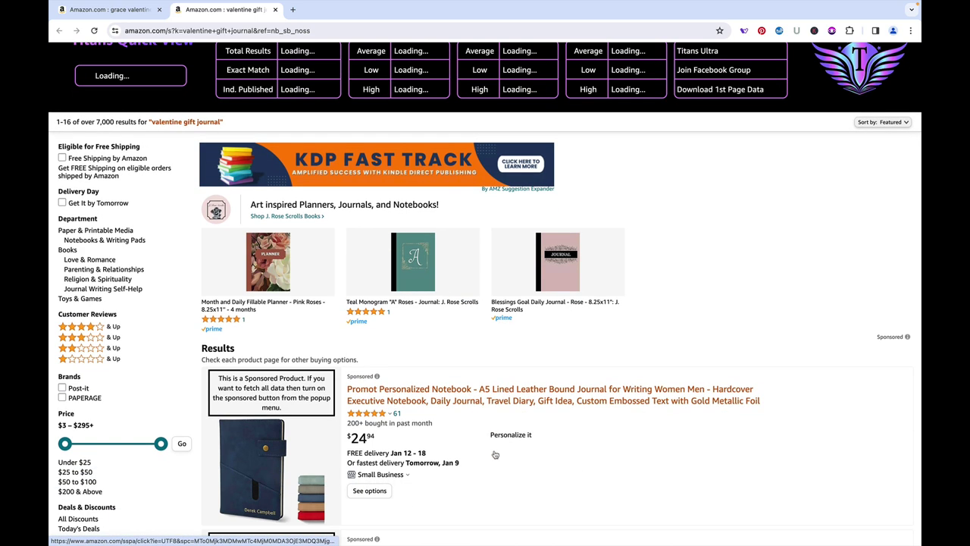
{"action": "scroll", "coordinate": [494, 453], "scroll_direction": "down", "scroll_amount": 6}
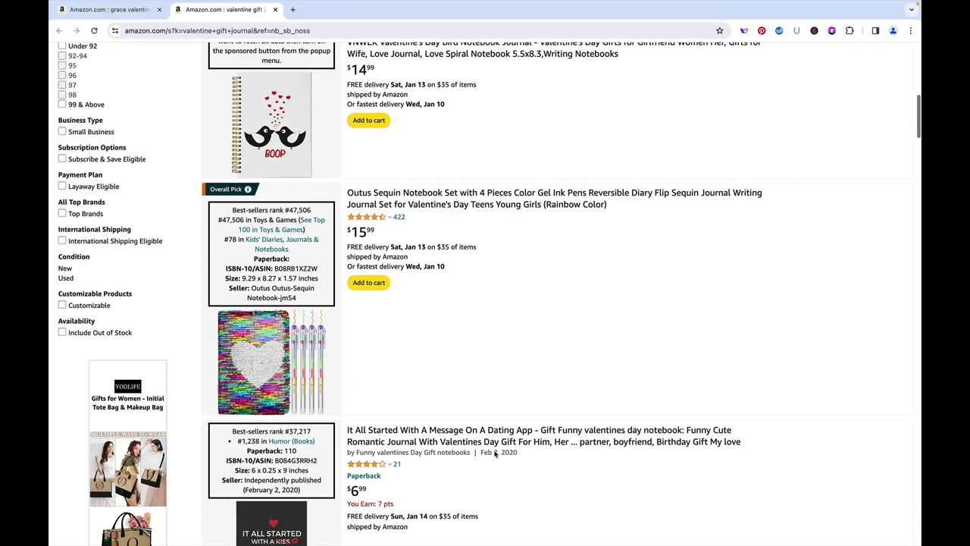
{"action": "scroll", "coordinate": [494, 450], "scroll_direction": "down", "scroll_amount": 4}
{"action": "scroll", "coordinate": [494, 454], "scroll_direction": "down", "scroll_amount": 5}
{"action": "scroll", "coordinate": [494, 440], "scroll_direction": "down", "scroll_amount": 6}
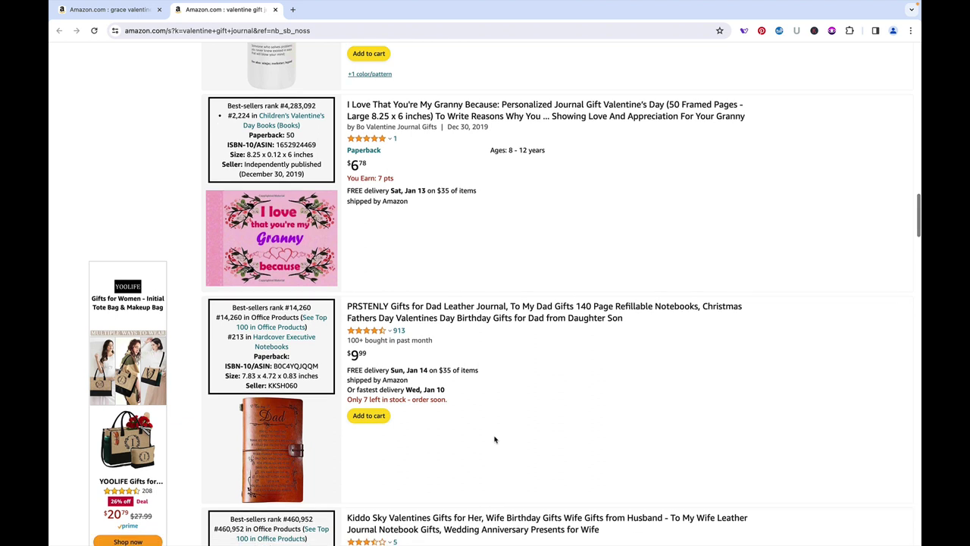
{"action": "scroll", "coordinate": [501, 233], "scroll_direction": "up", "scroll_amount": 1}
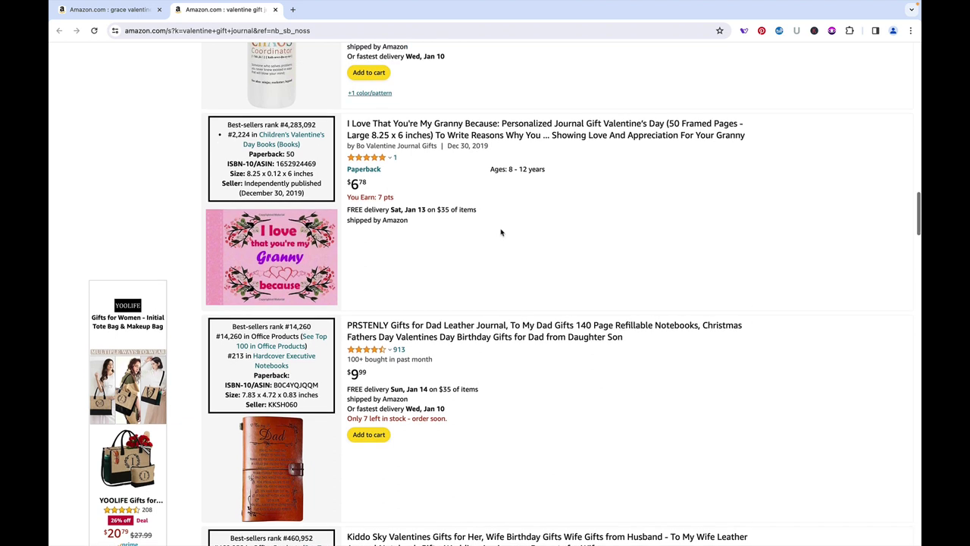
{"action": "mouse_move", "coordinate": [303, 233]}
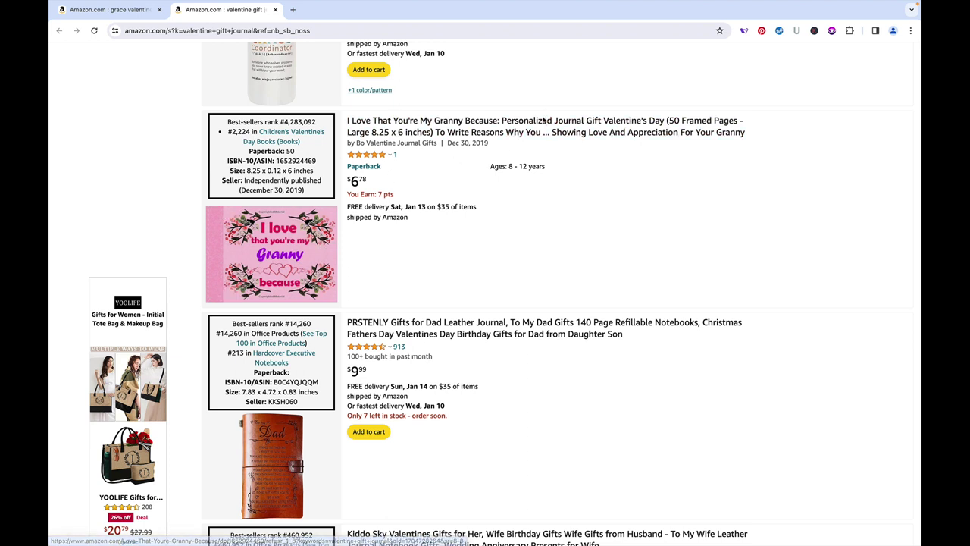
Step: Browse further down the listings once Quick View shows 7,425 results and a $14.20 average price
{"action": "scroll", "coordinate": [343, 197], "scroll_direction": "down", "scroll_amount": 1}
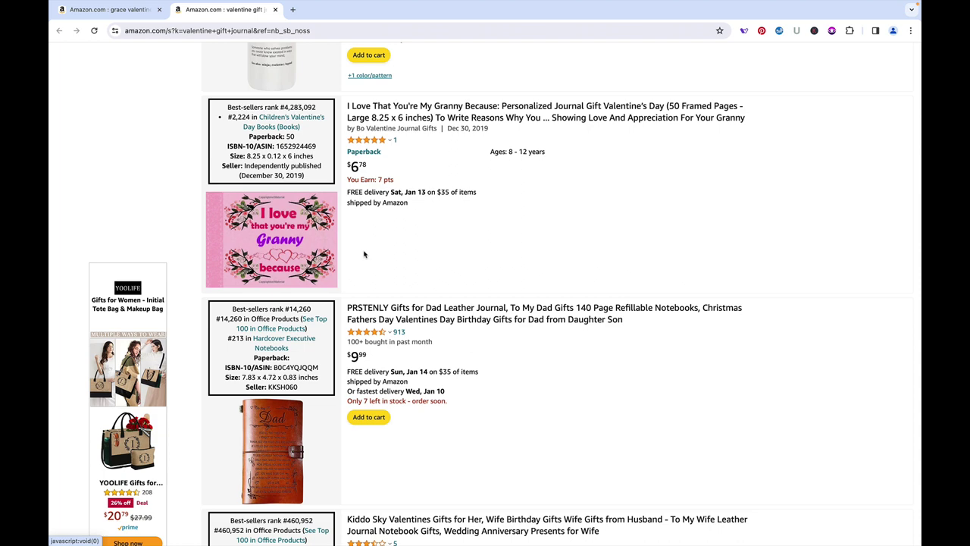
{"action": "scroll", "coordinate": [364, 254], "scroll_direction": "down", "scroll_amount": 1}
{"action": "scroll", "coordinate": [364, 255], "scroll_direction": "down", "scroll_amount": 3}
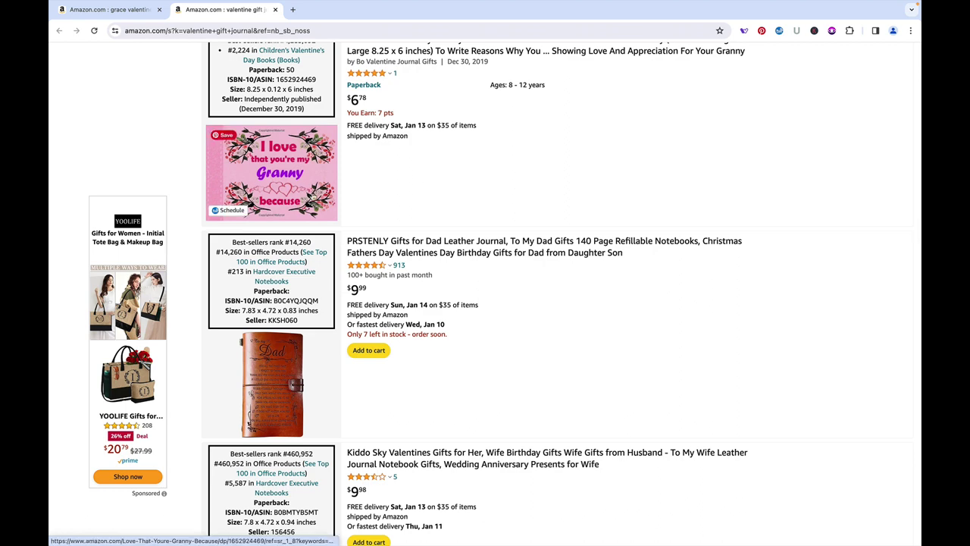
{"action": "scroll", "coordinate": [273, 174], "scroll_direction": "down", "scroll_amount": 2}
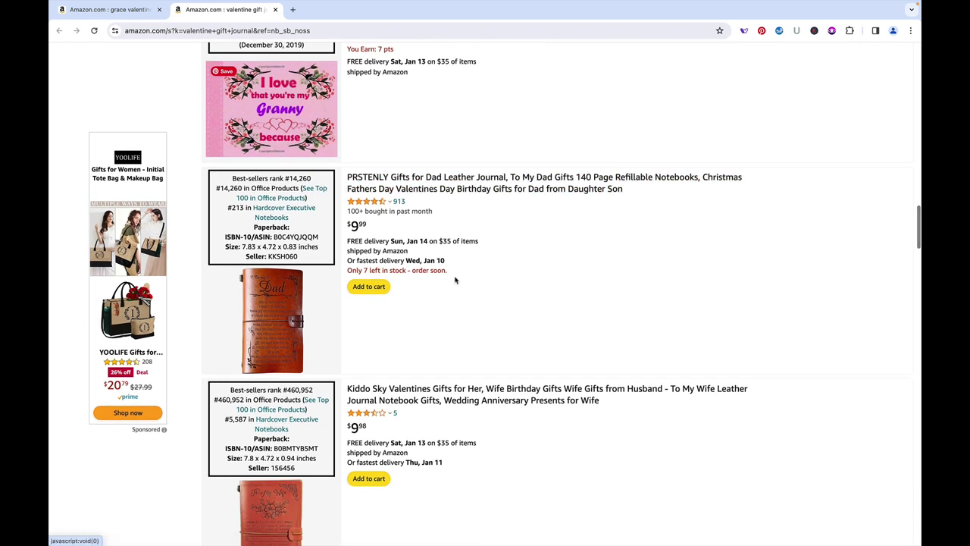
{"action": "scroll", "coordinate": [454, 280], "scroll_direction": "down", "scroll_amount": 5}
{"action": "scroll", "coordinate": [304, 210], "scroll_direction": "up", "scroll_amount": 15}
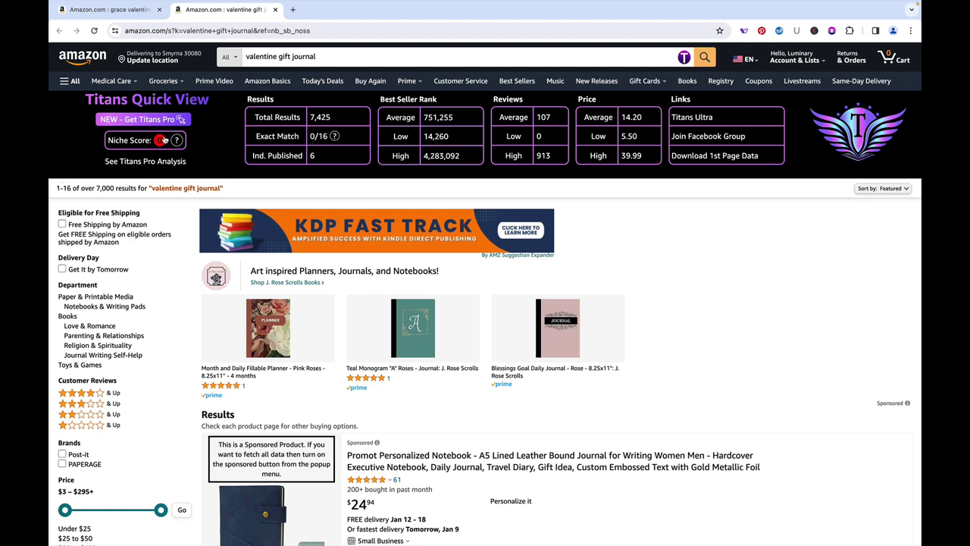
Step: Delete 'gift' from the search box, leaving 'valentine journal'
{"action": "left_click", "coordinate": [276, 58]}
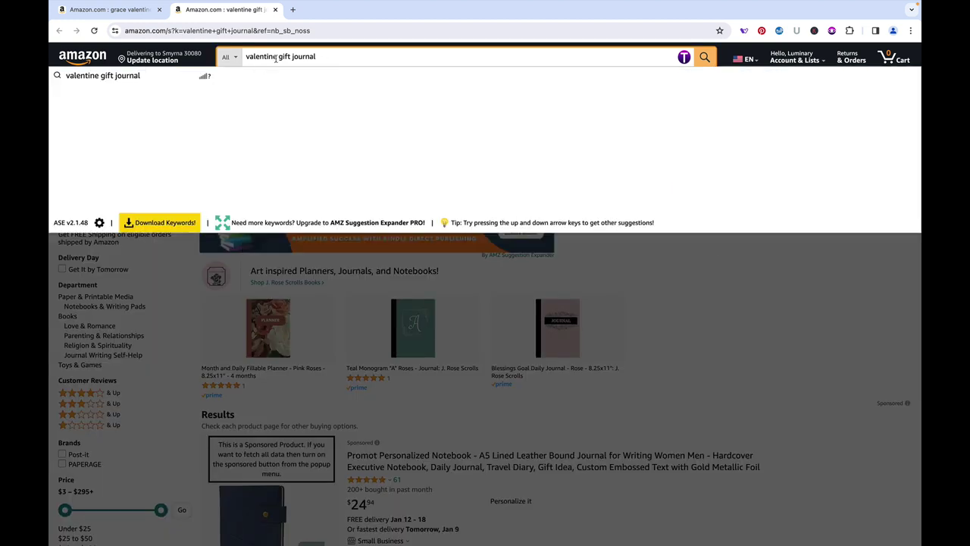
{"action": "double_click", "coordinate": [285, 57]}
{"action": "key", "text": "BackSpace"}
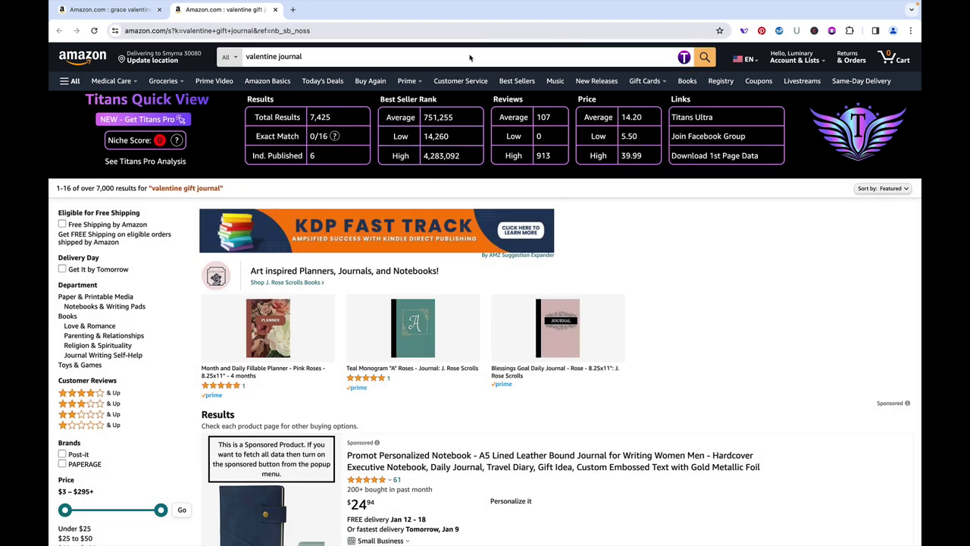